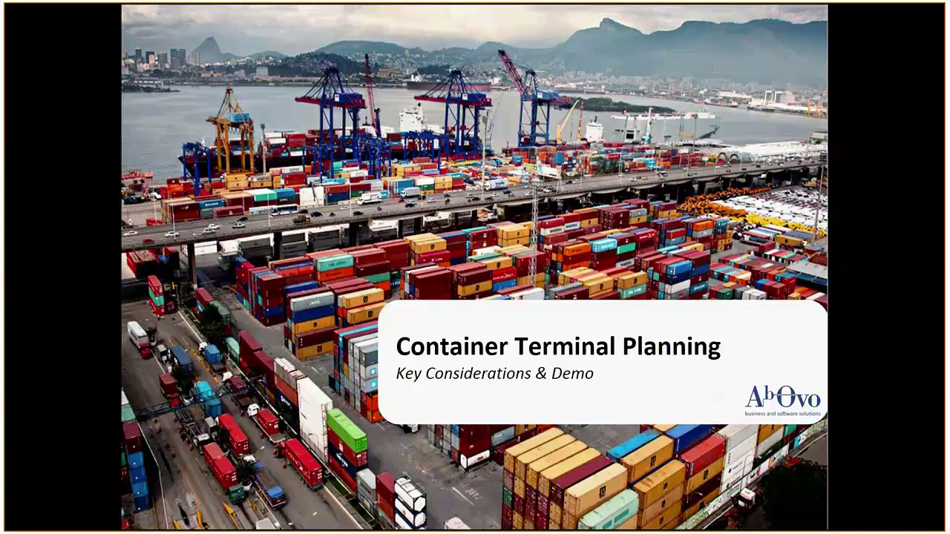
key(Right)
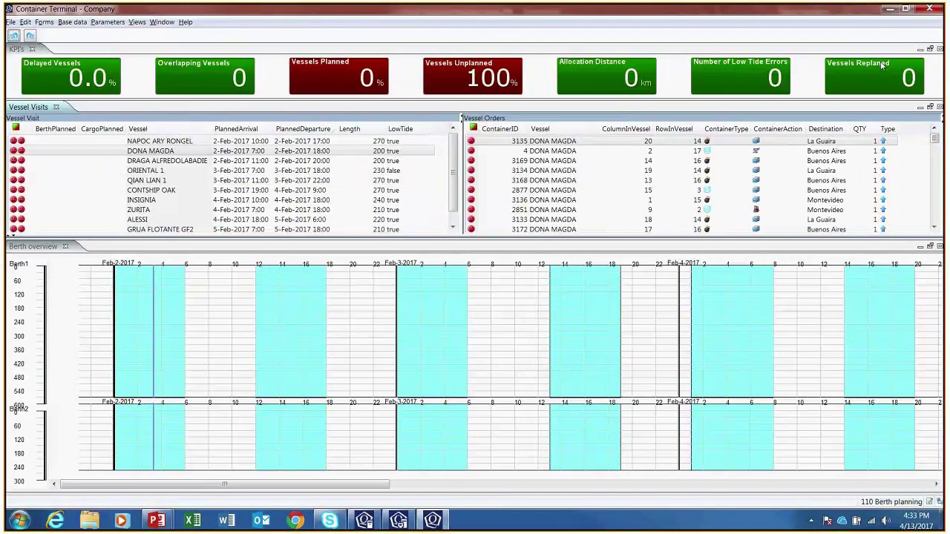
Examine the container orders of individual vessel visits such as ORIENTAL 1 and QIAN LIAN 1, and of all vessels together.
mouse_move(159, 184)
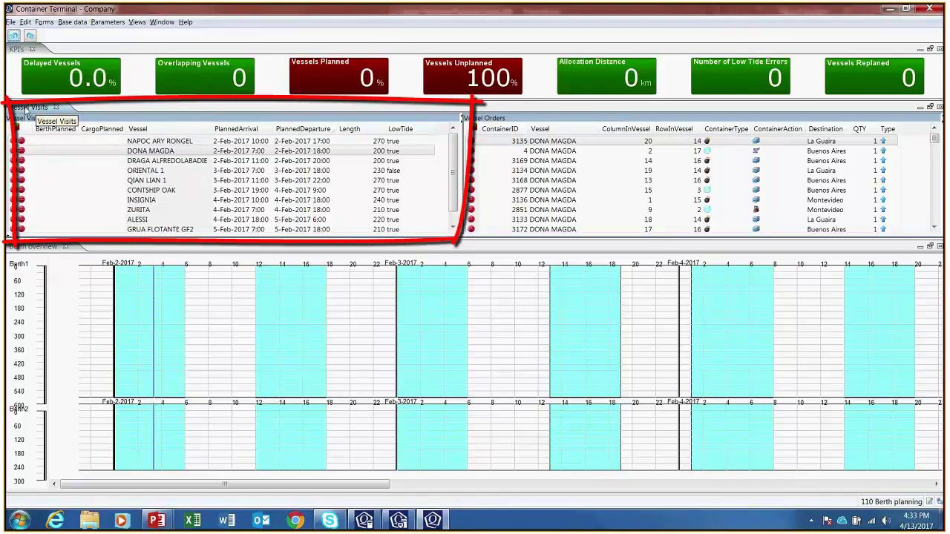
click(148, 141)
click(147, 151)
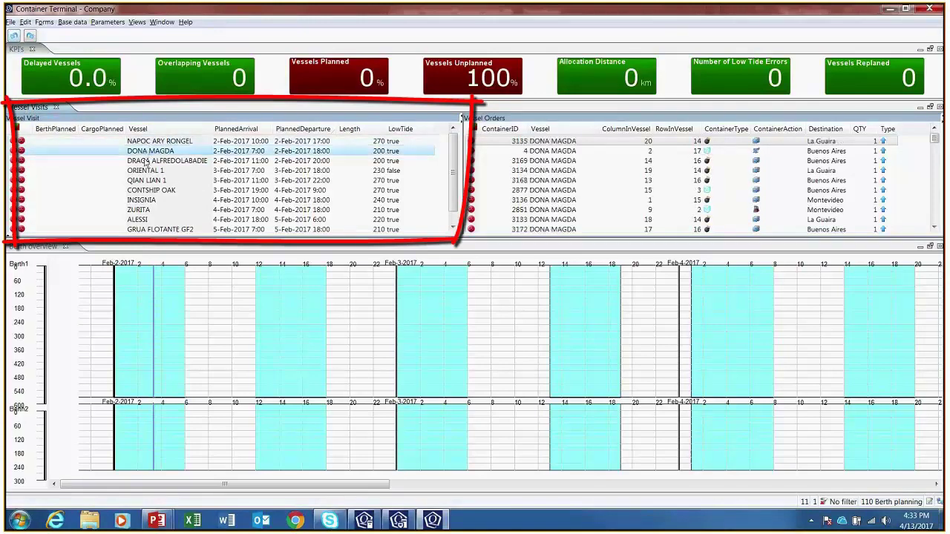
click(146, 170)
click(149, 180)
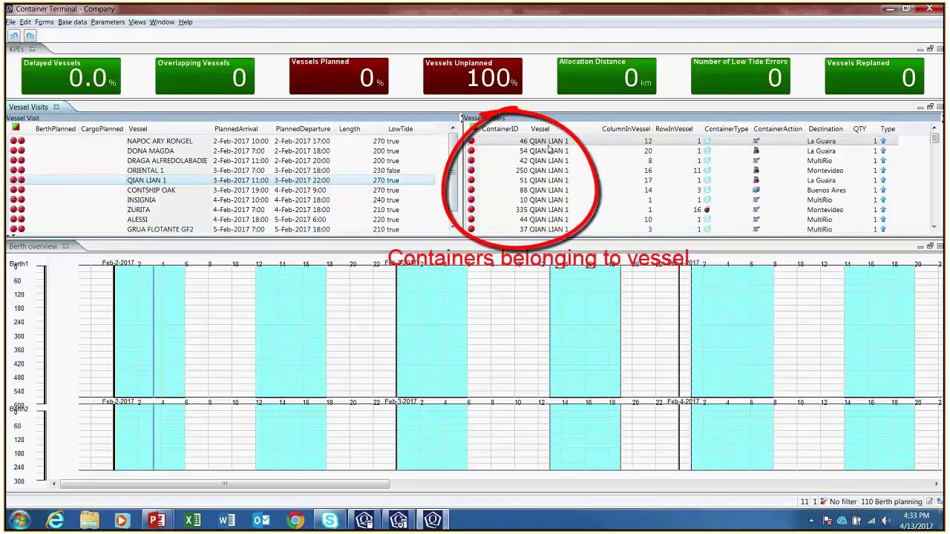
key(ctrl+a)
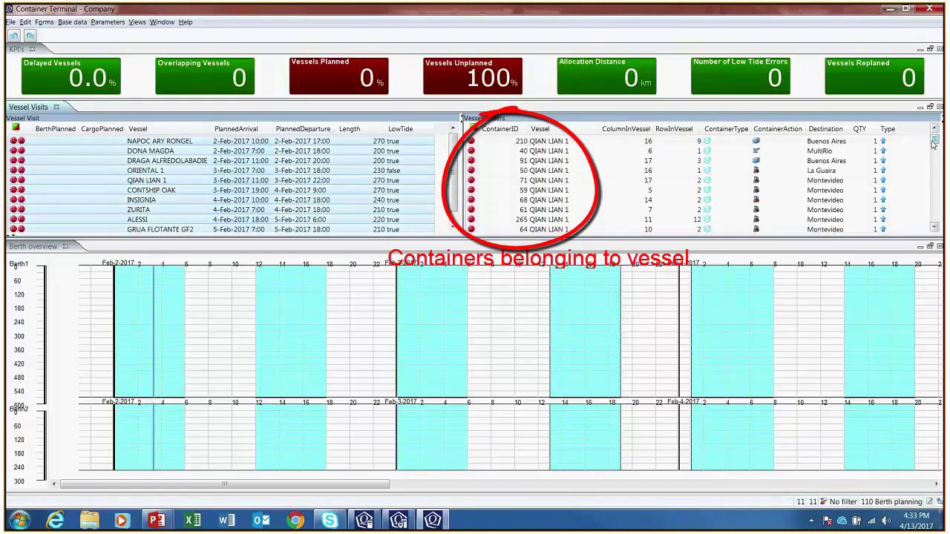
drag(934, 140, 929, 162)
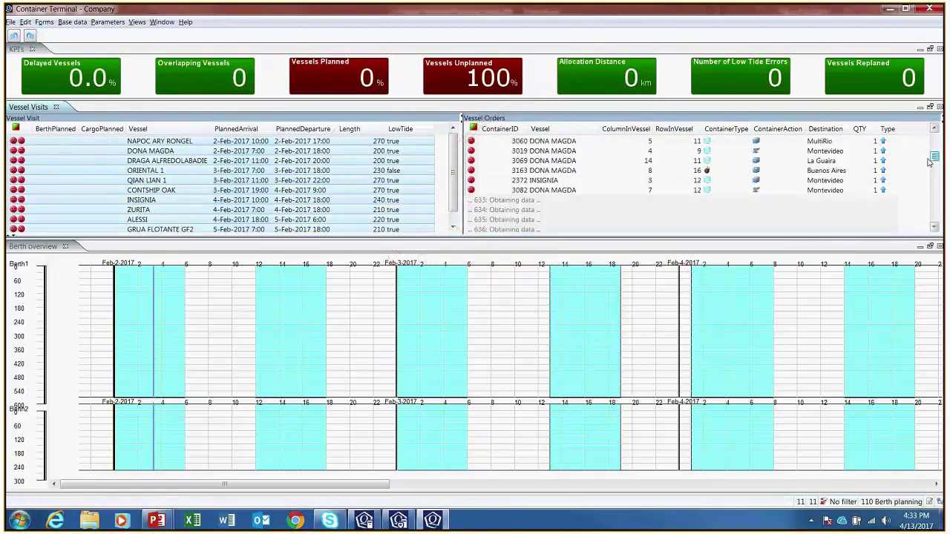
Assign DONA MAGDA to Berth 1 from 2-Feb-2017 7:00 at bollard position 240, and reschedule its arrival to about 20:00.
click(157, 152)
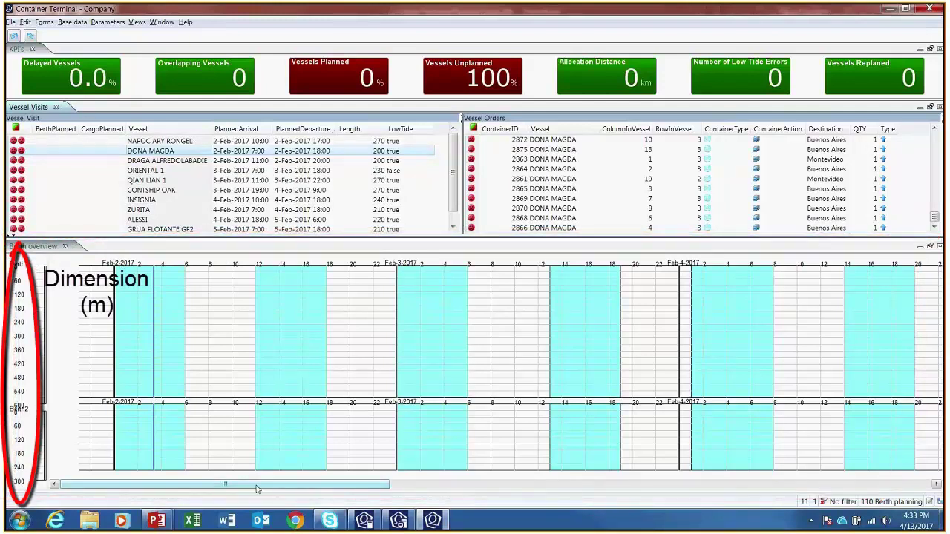
mouse_move(255, 488)
mouse_down()
mouse_move(324, 487)
mouse_move(259, 487)
mouse_up()
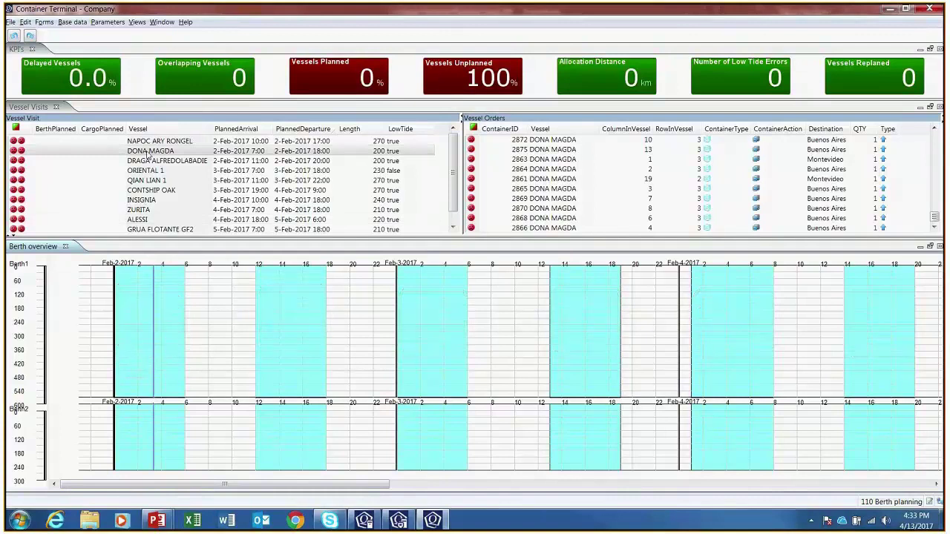
mouse_move(148, 152)
mouse_down()
mouse_move(182, 215)
mouse_move(208, 330)
mouse_up()
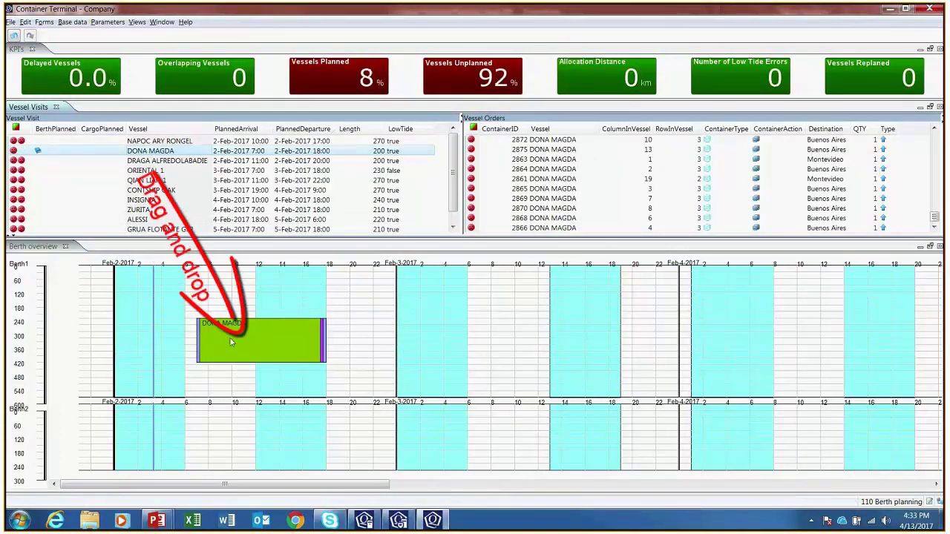
mouse_move(206, 340)
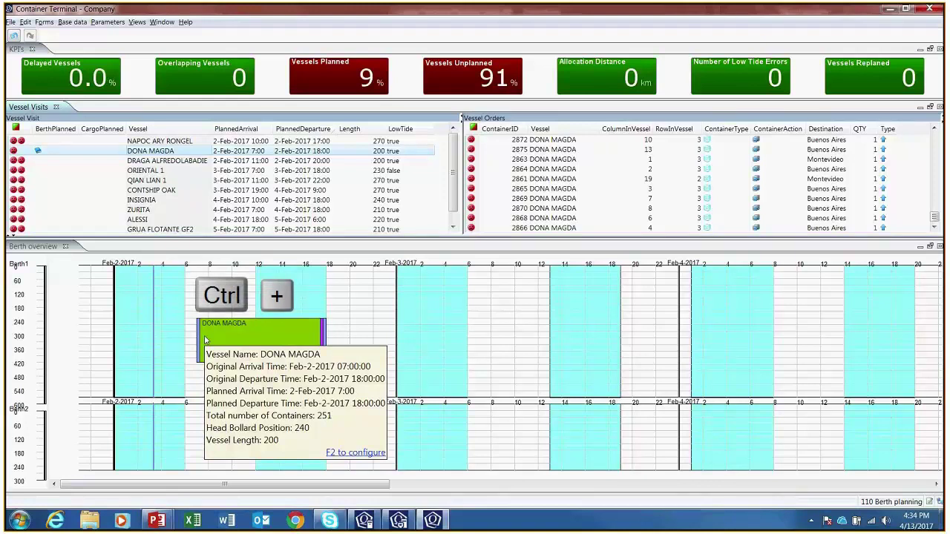
drag(205, 339, 352, 340)
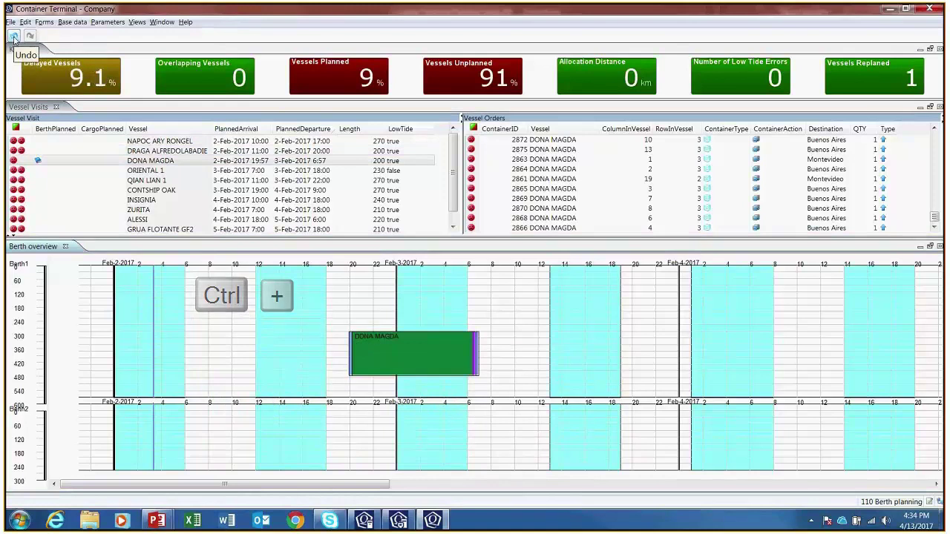
mouse_move(364, 365)
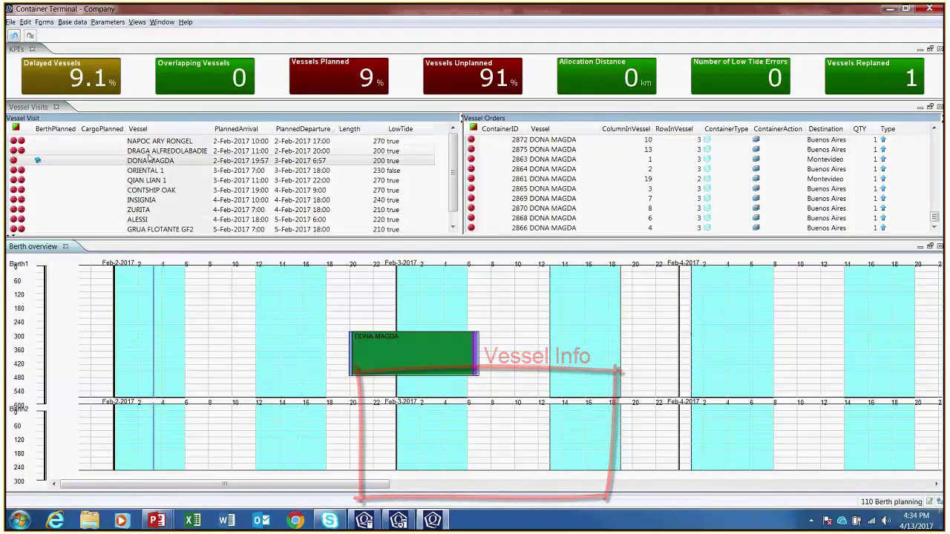
Plan the berth assignment for all vessel visits at once and review the resulting KPIs.
key(ctrl+a)
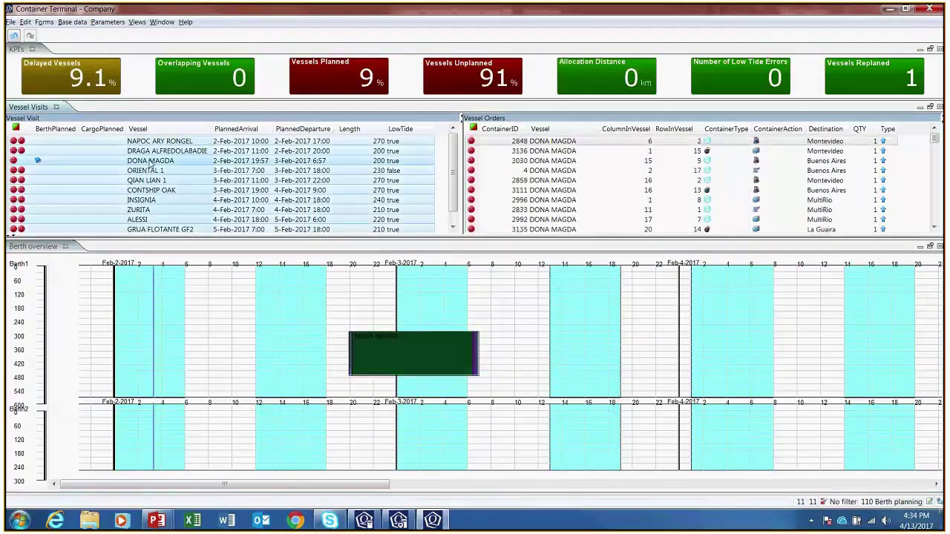
right_click(150, 164)
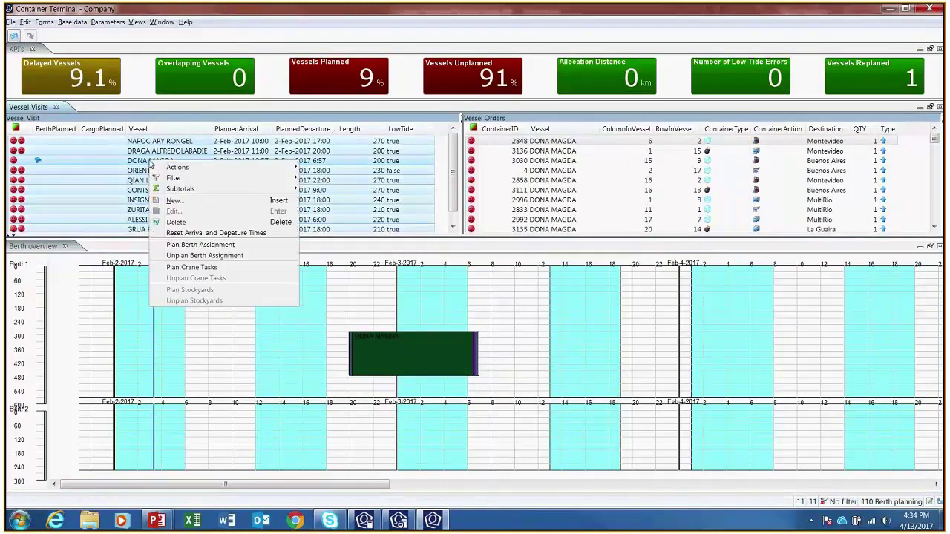
click(216, 245)
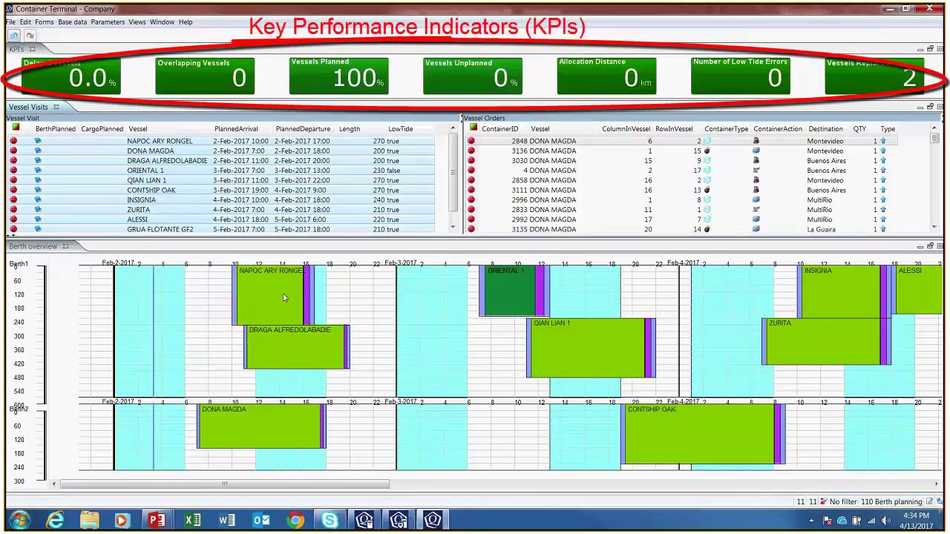
mouse_move(65, 72)
mouse_move(497, 72)
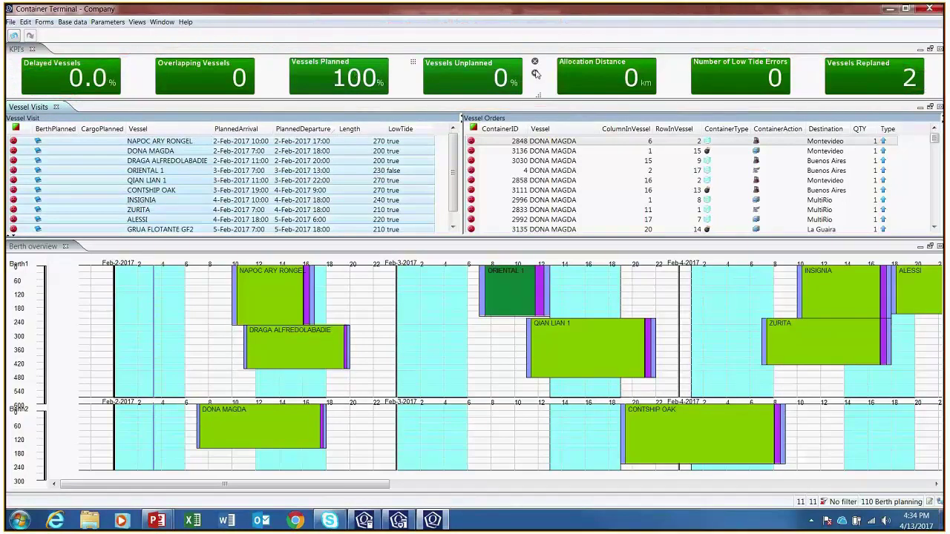
mouse_move(814, 80)
Shift DRAGA ALFREDOLABADIE on Berth 1 to overlap NAPOC ARY RONGEL, and undo the move.
mouse_move(273, 360)
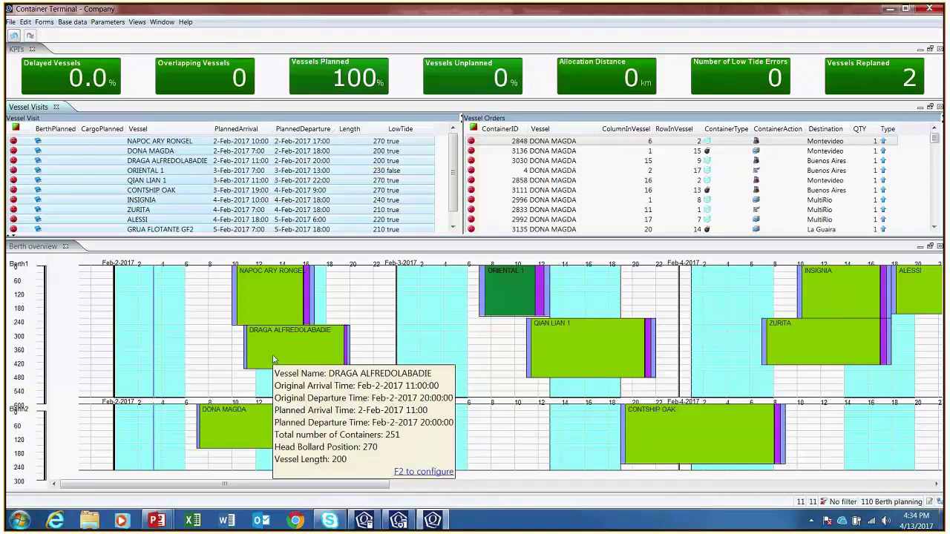
click(273, 360)
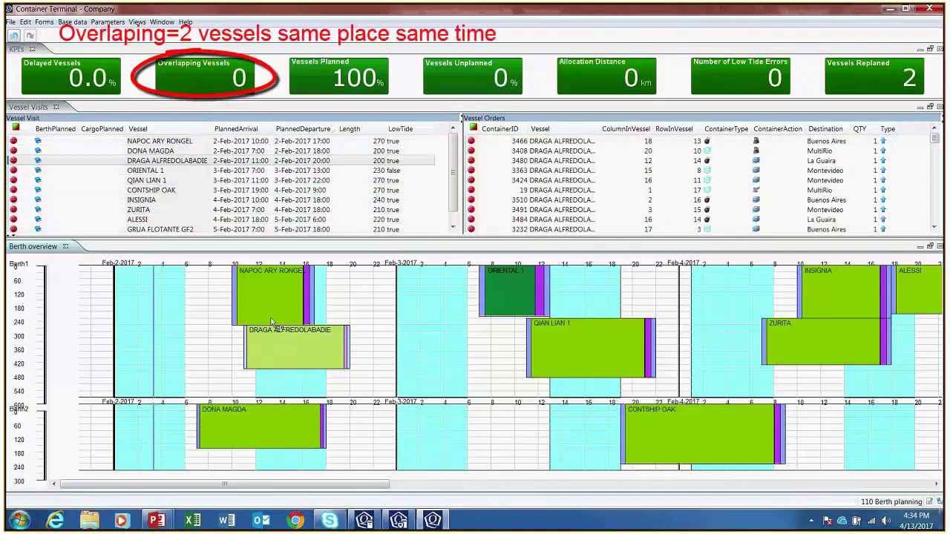
drag(272, 322, 270, 304)
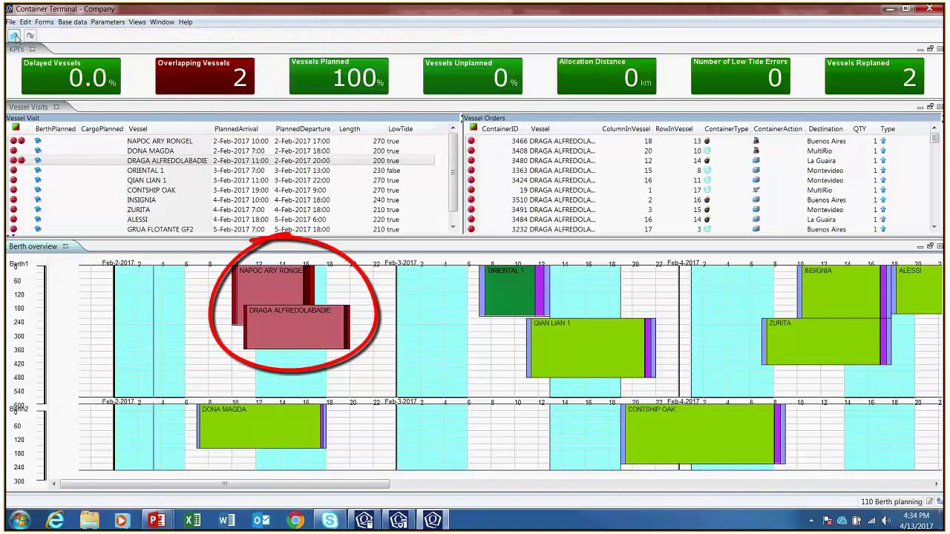
click(14, 36)
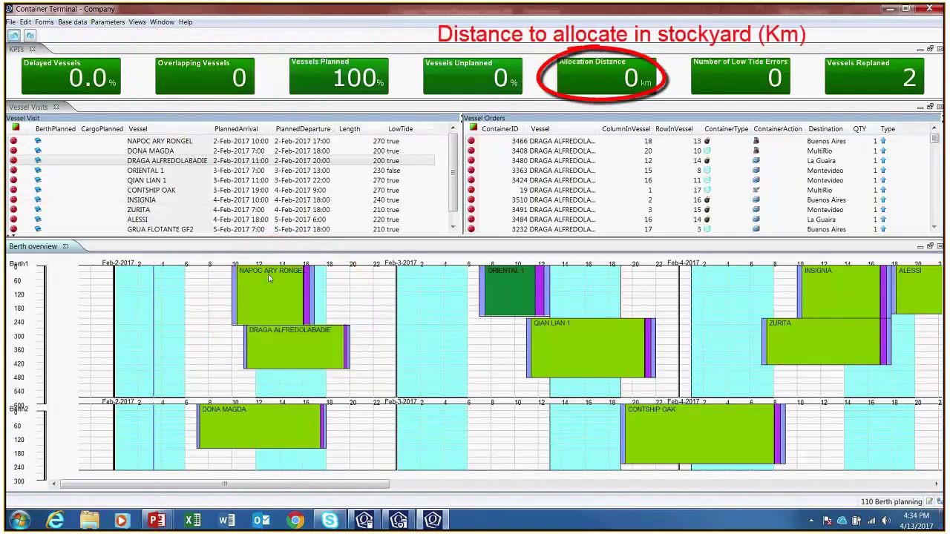
right_click(556, 173)
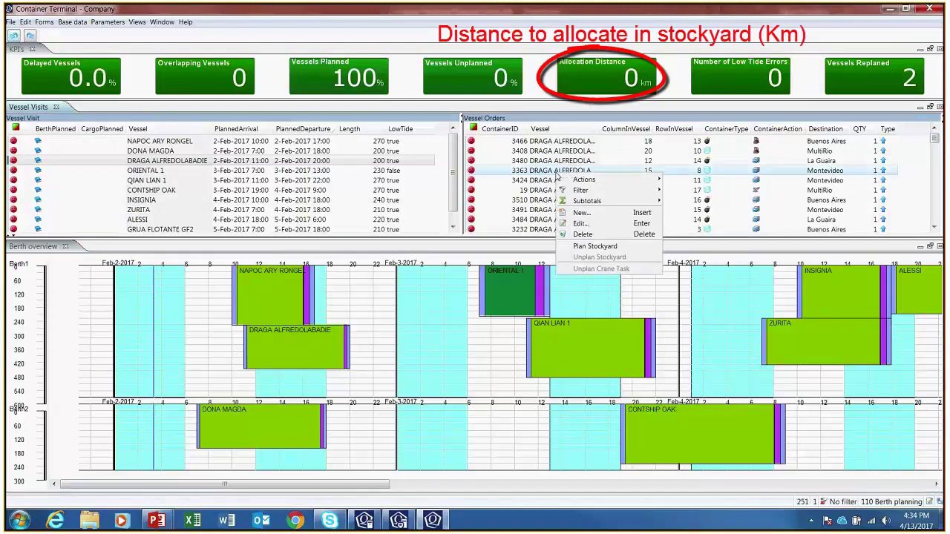
click(627, 77)
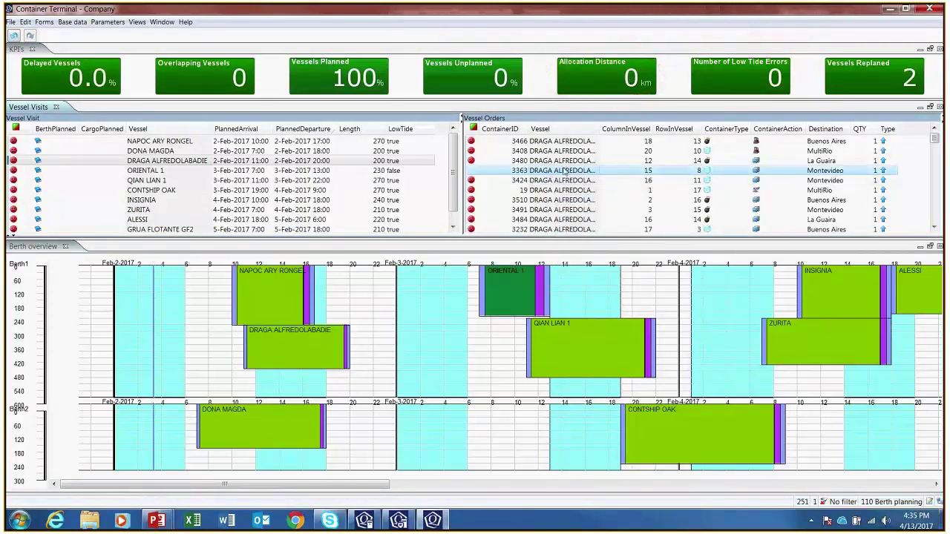
right_click(547, 162)
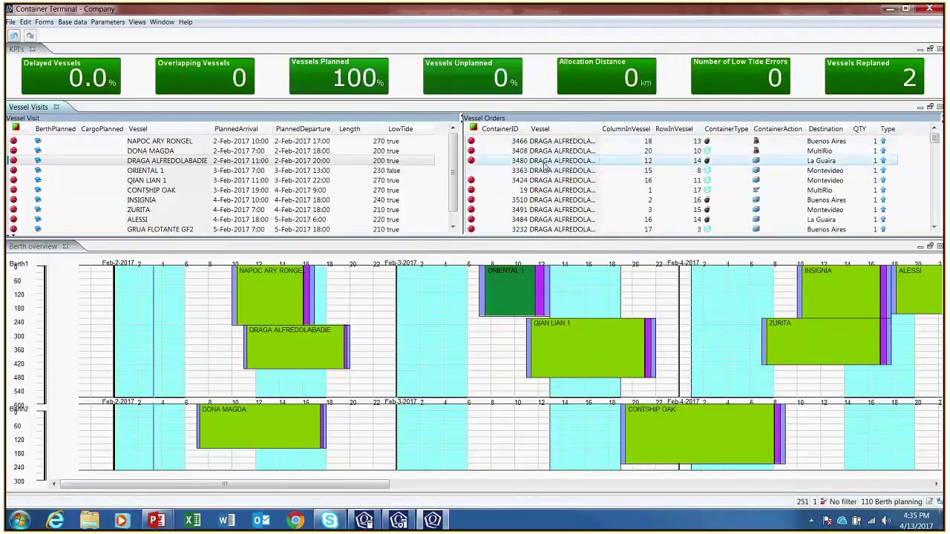
click(583, 236)
right_click(554, 153)
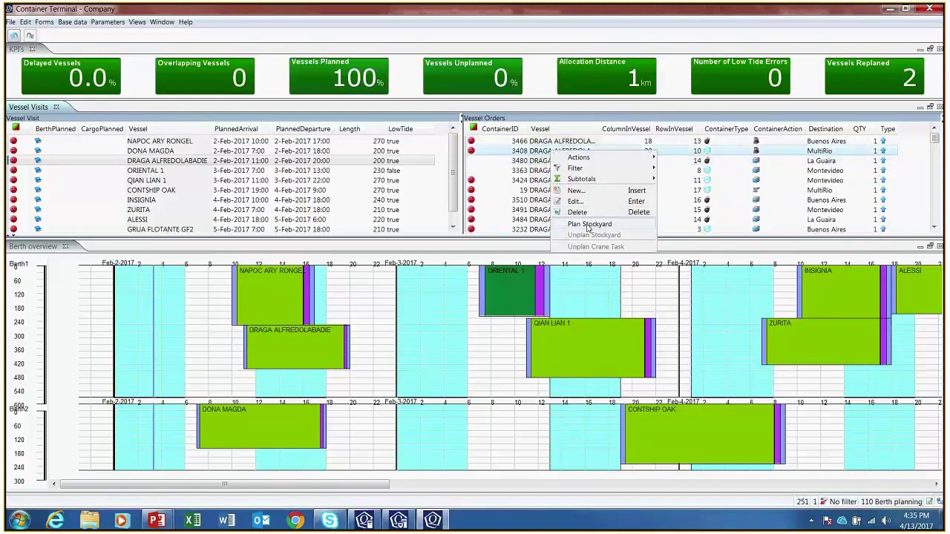
click(590, 228)
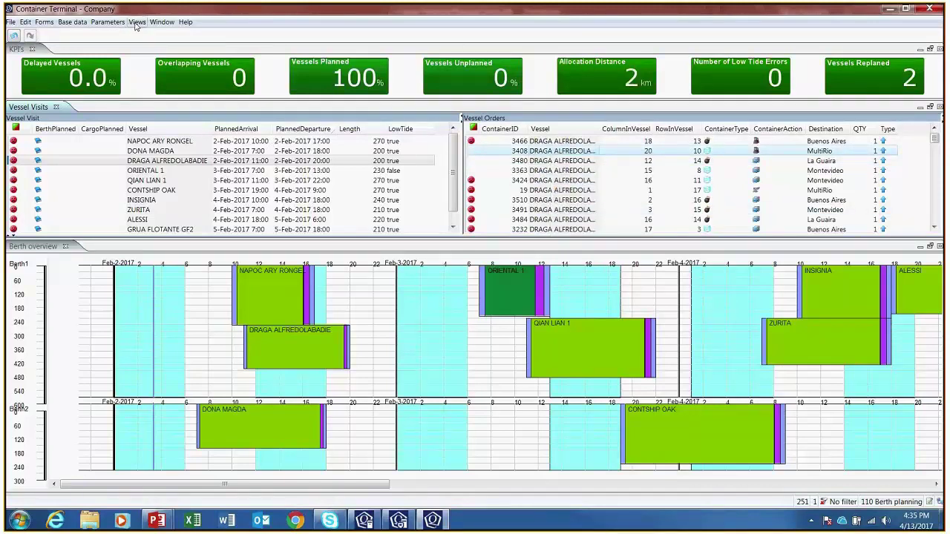
click(13, 36)
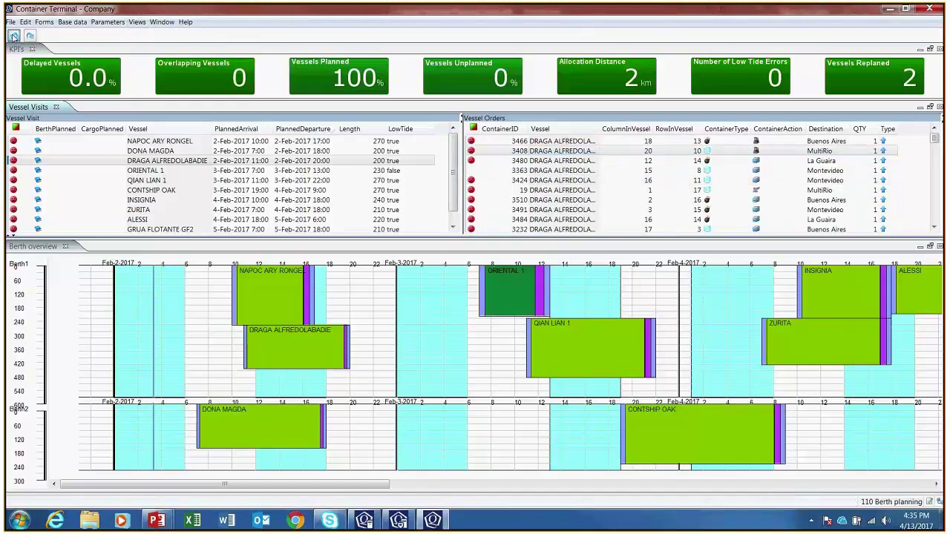
Switch to the Crane Planning view and check the details of the cranes assigned to the berths.
click(137, 21)
click(173, 68)
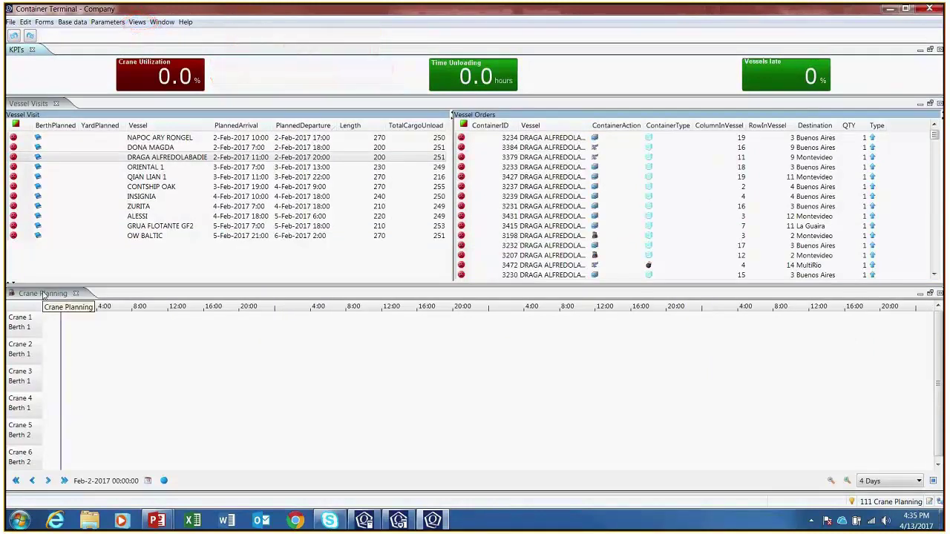
click(30, 106)
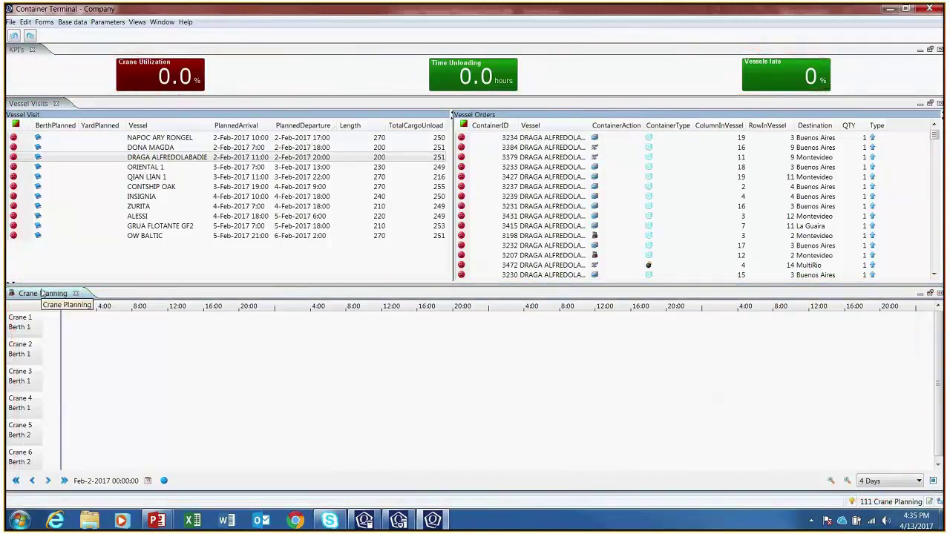
mouse_move(24, 335)
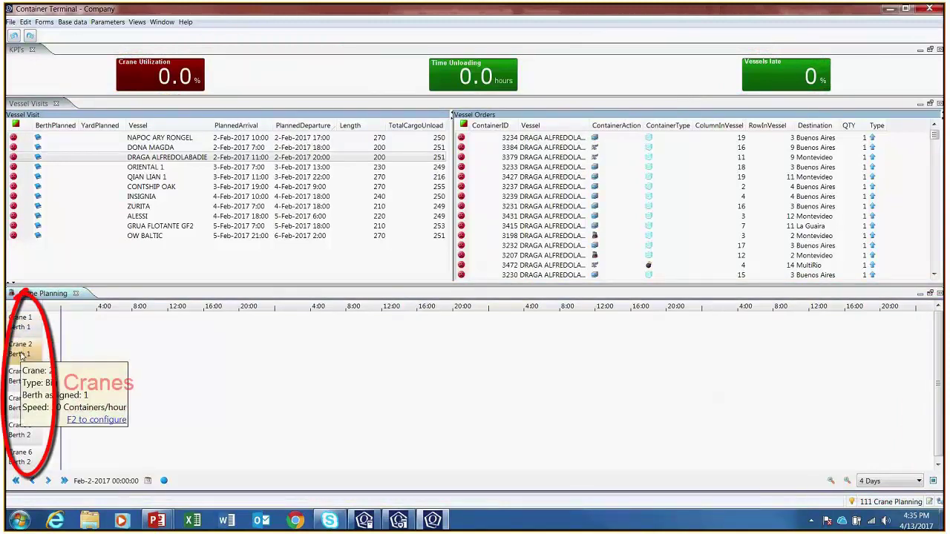
mouse_move(20, 385)
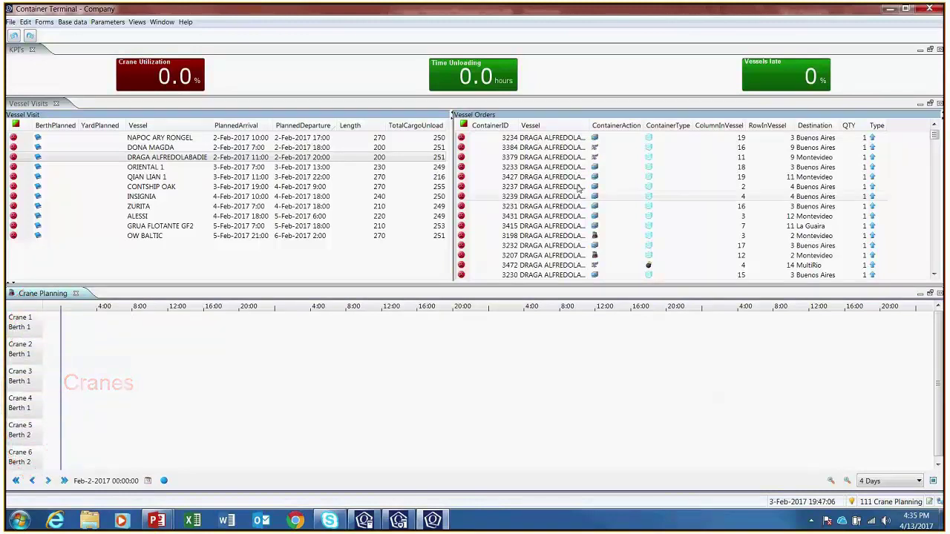
Examine container 3234 in the vessel orders, including its container action, container type and quantity.
click(575, 143)
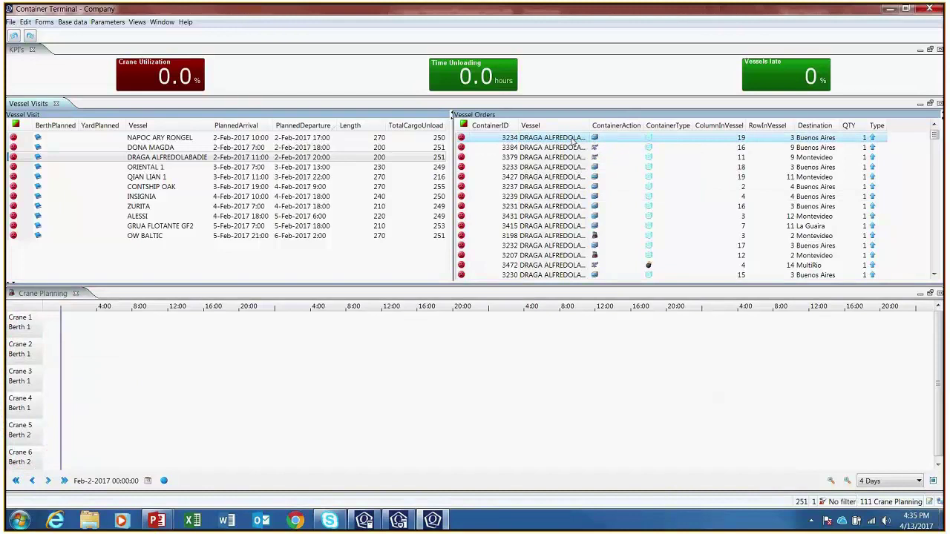
mouse_move(598, 137)
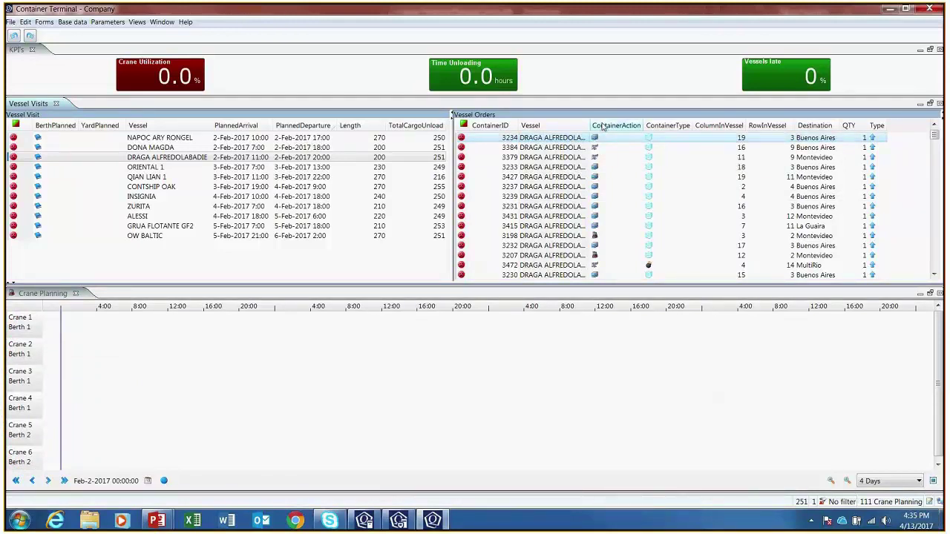
mouse_move(620, 124)
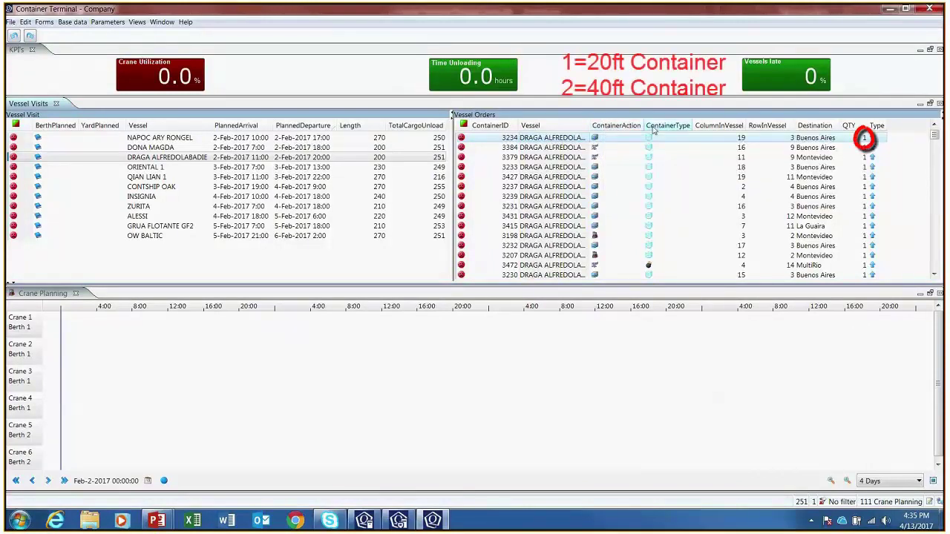
mouse_move(654, 129)
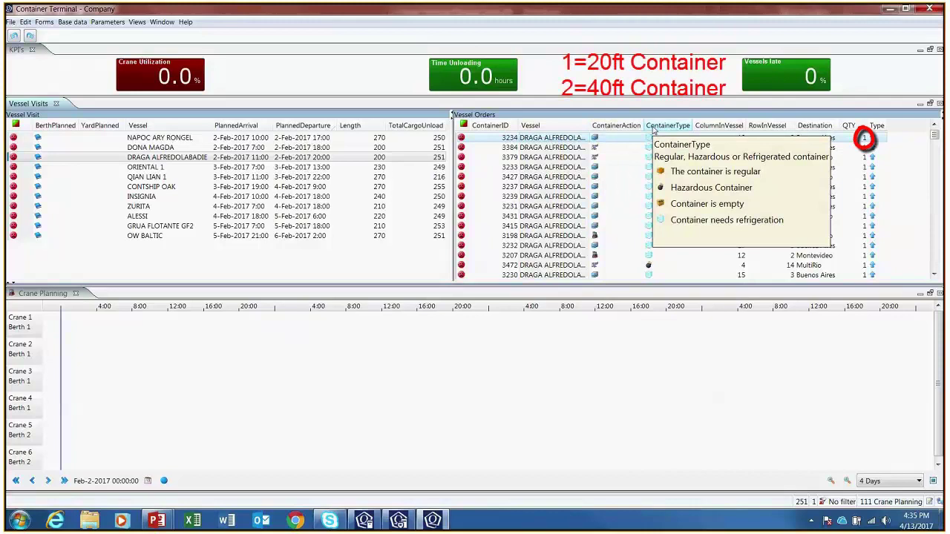
mouse_move(866, 143)
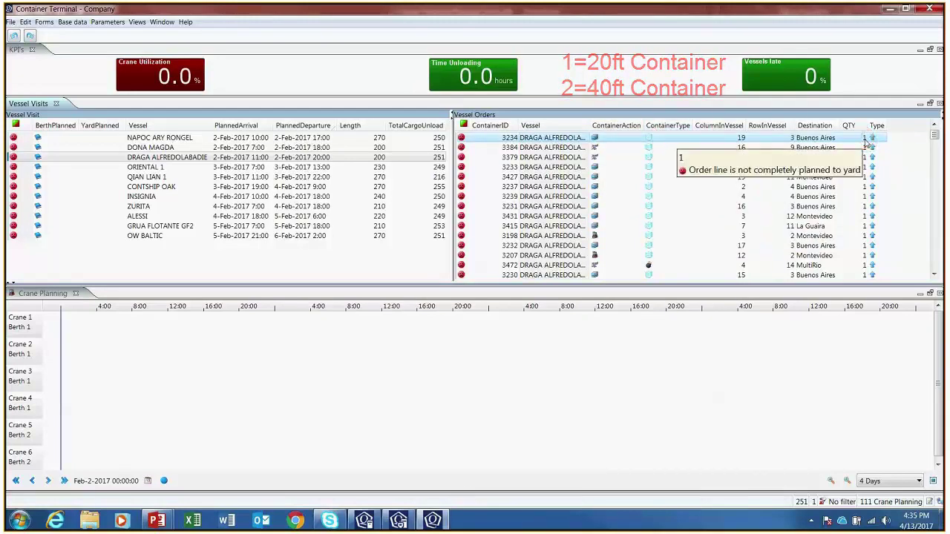
Assign DRAGA ALFREDOLABADIE's container 3234 to Crane 1 and a further container to Crane 2 on Berth 1.
mouse_move(564, 141)
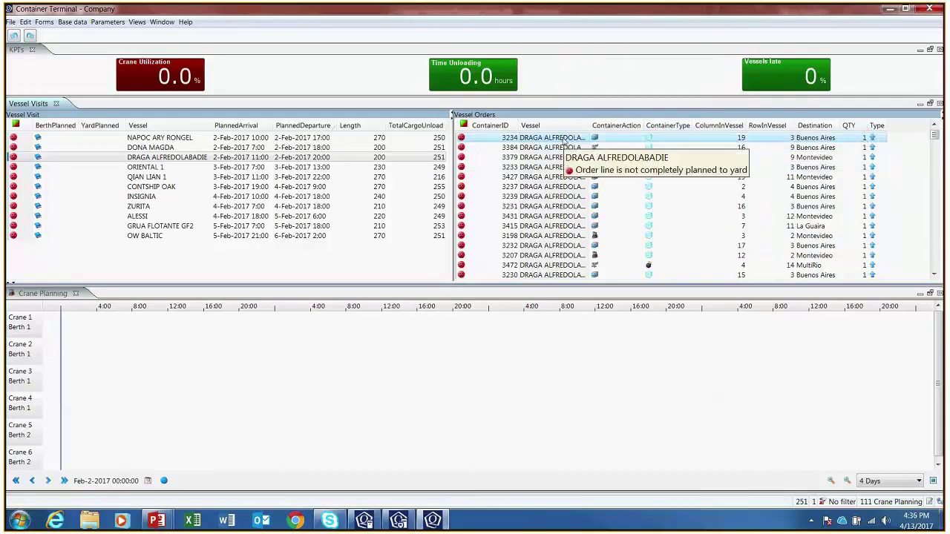
mouse_move(565, 141)
mouse_down()
mouse_move(403, 233)
mouse_move(217, 308)
mouse_move(227, 342)
mouse_up()
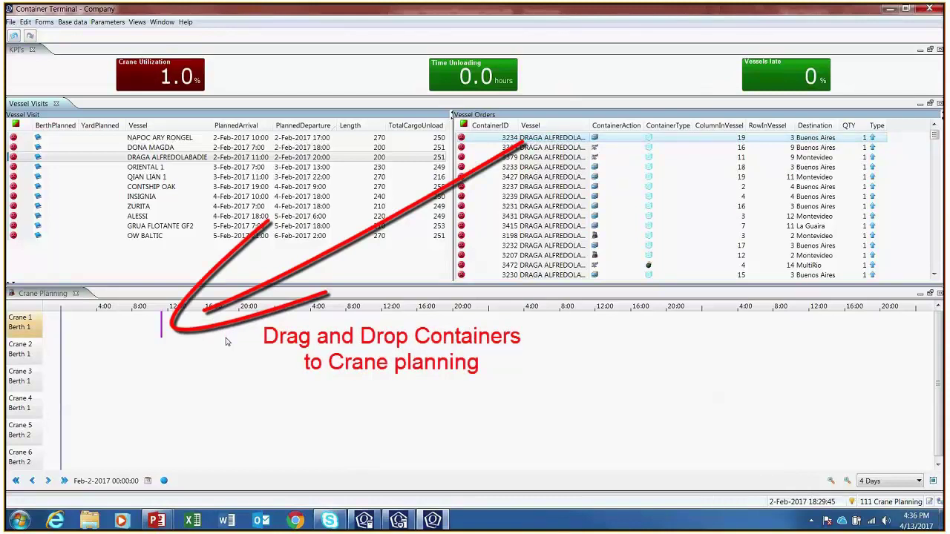
drag(545, 148, 153, 360)
Plan the crane tasks for DRAGA ALFREDOLABADIE, followed by the crane tasks for all vessels.
right_click(166, 158)
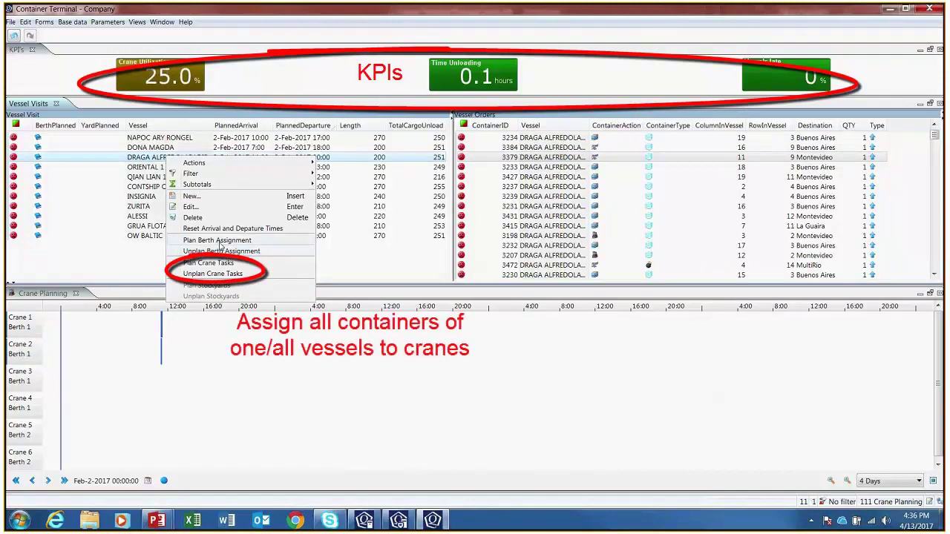
click(213, 264)
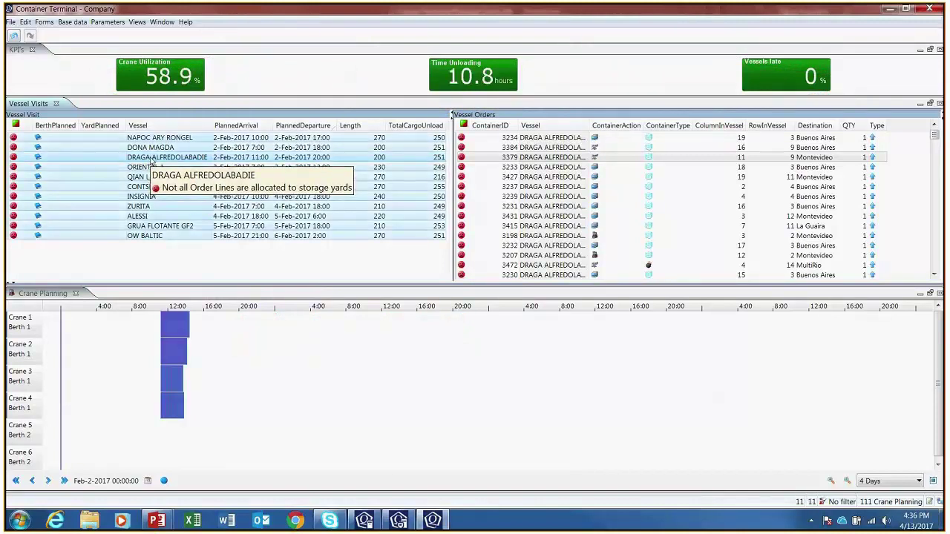
right_click(152, 160)
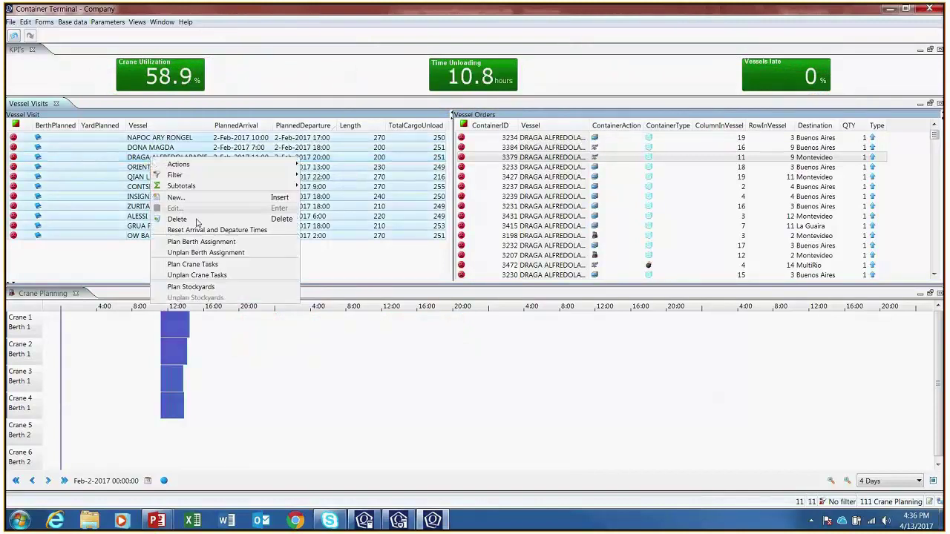
click(192, 265)
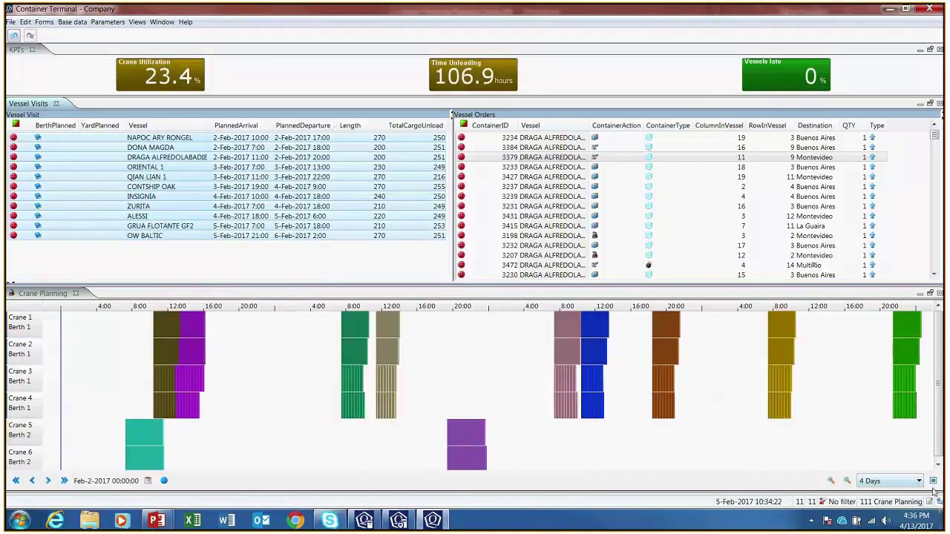
Set the crane planning time scale to 1 Hour and examine ORIENTAL 1's individual container tasks on the Berth 1 cranes.
mouse_move(592, 363)
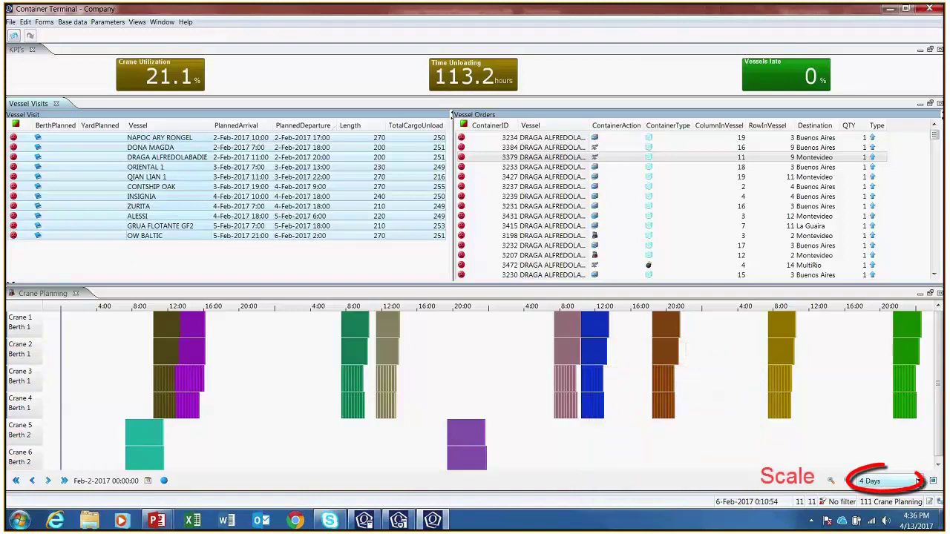
click(918, 480)
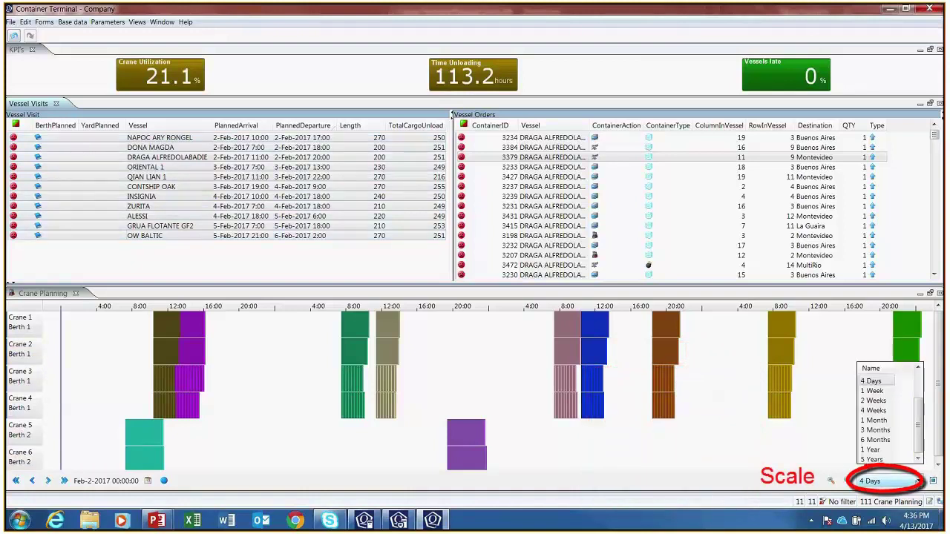
click(873, 381)
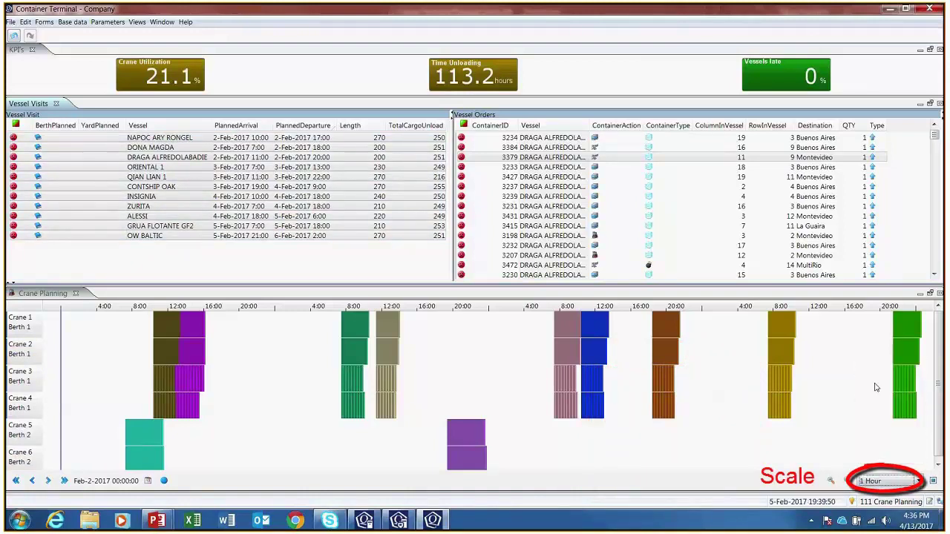
click(197, 168)
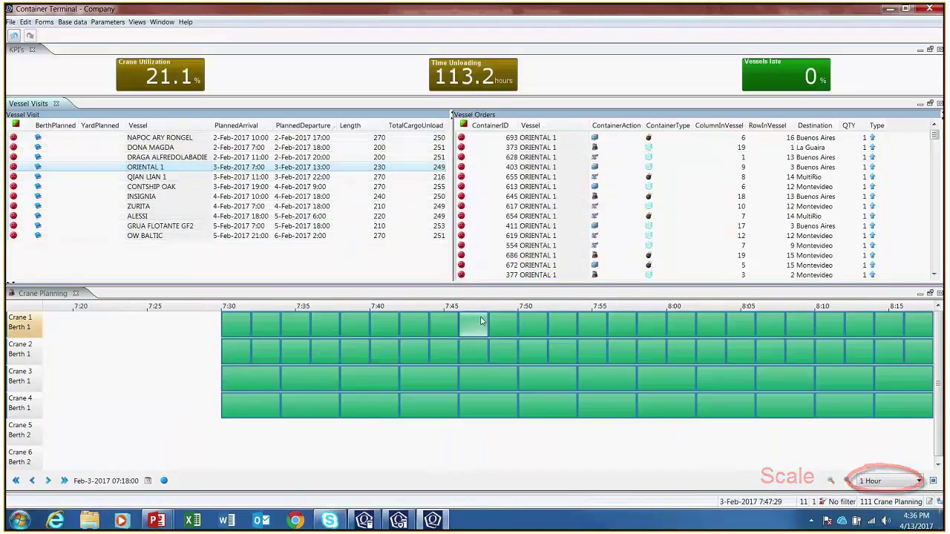
drag(460, 307, 321, 307)
Switch to the Yardplanning view and check the possible yard blocks for DONA MAGDA's container 3061, including the details of Yard Block 22.
click(137, 22)
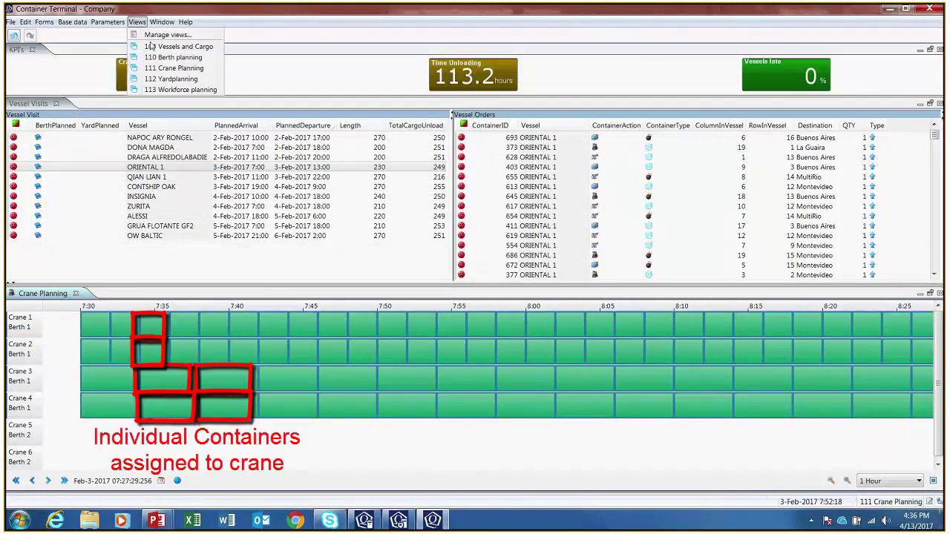
click(162, 79)
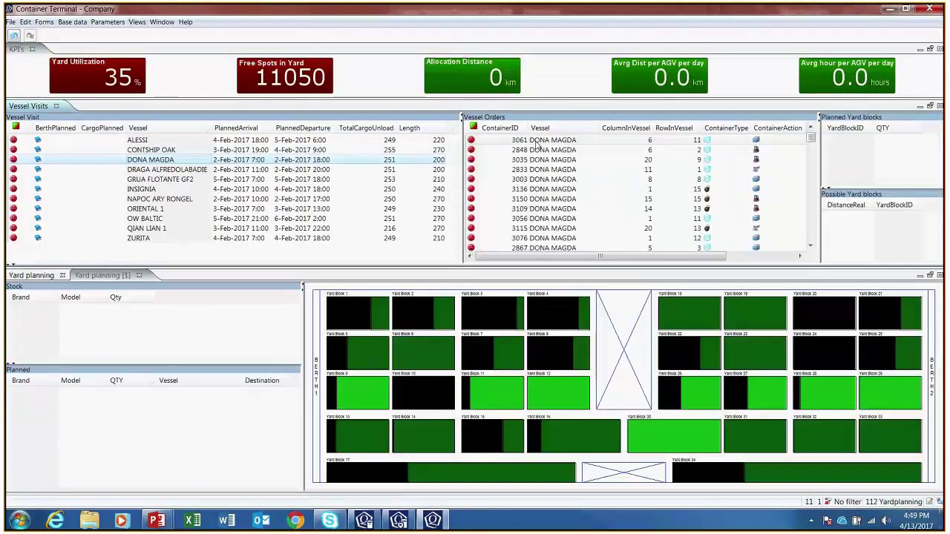
click(540, 141)
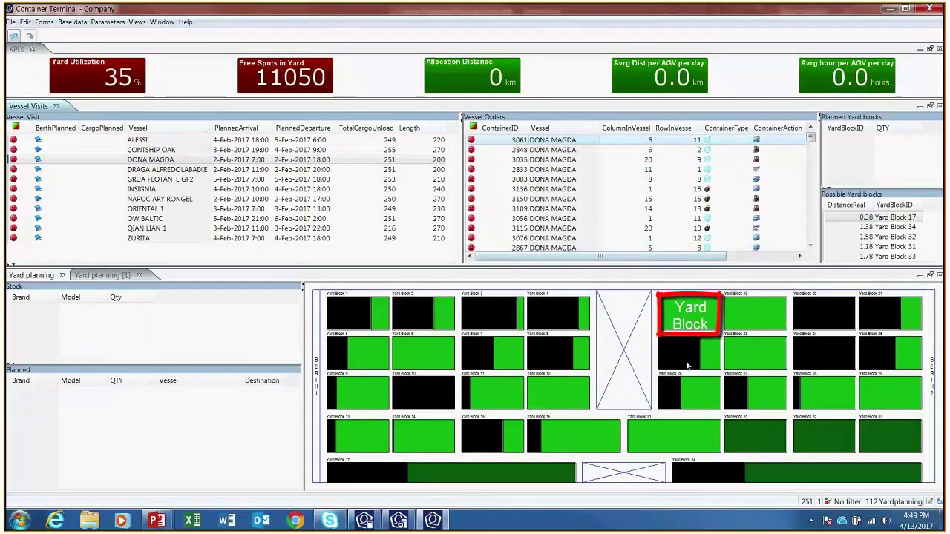
mouse_move(687, 366)
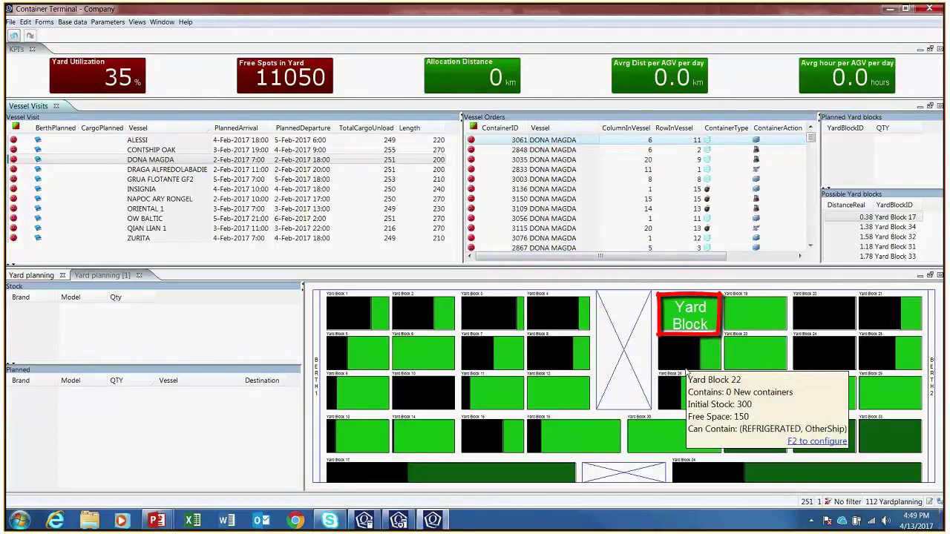
mouse_move(663, 429)
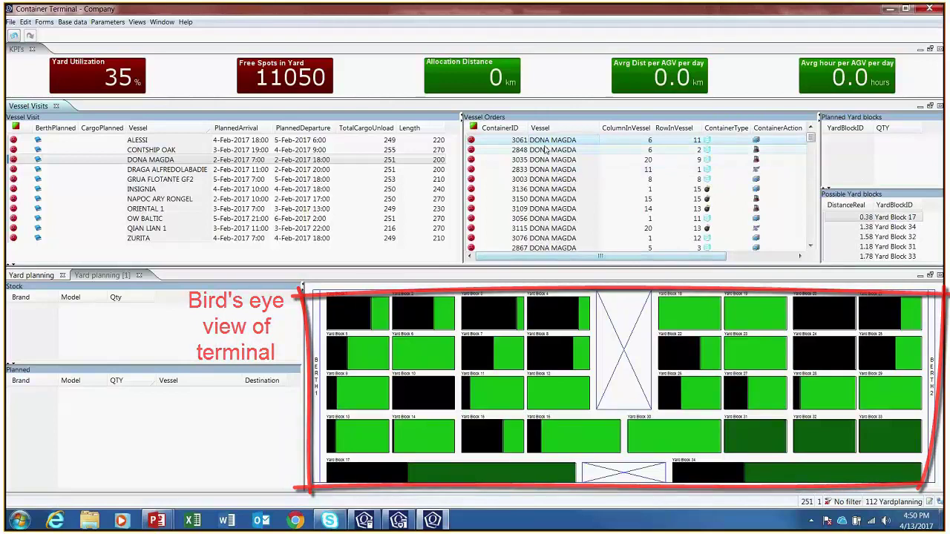
Assign DONA MAGDA's container 3061 to Yard Block 31, and plan the stockyards for all vessels.
mouse_move(543, 143)
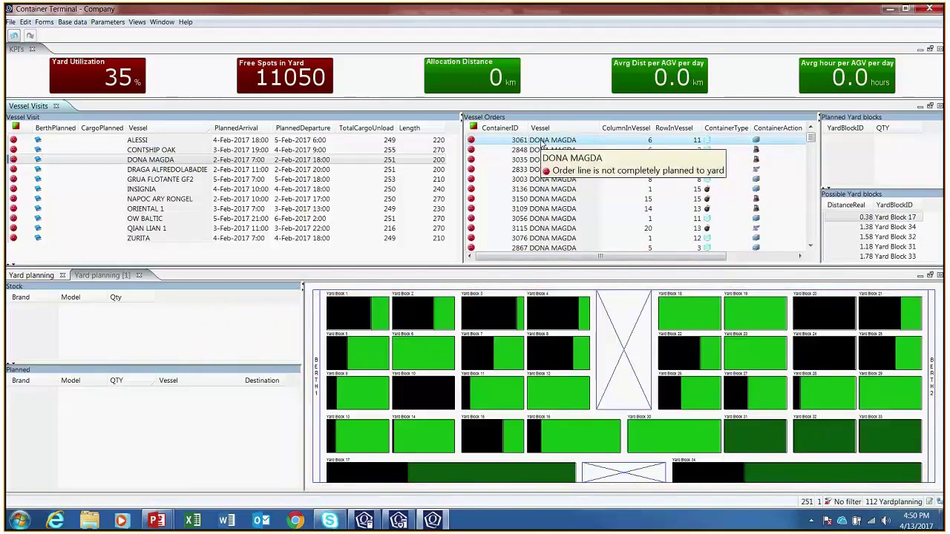
drag(740, 432, 739, 430)
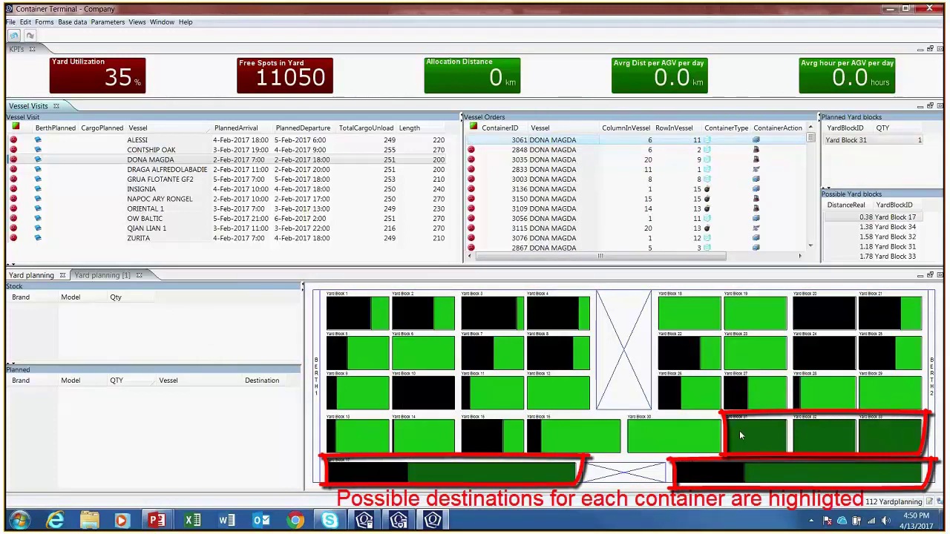
click(202, 178)
key(ctrl+a)
right_click(202, 181)
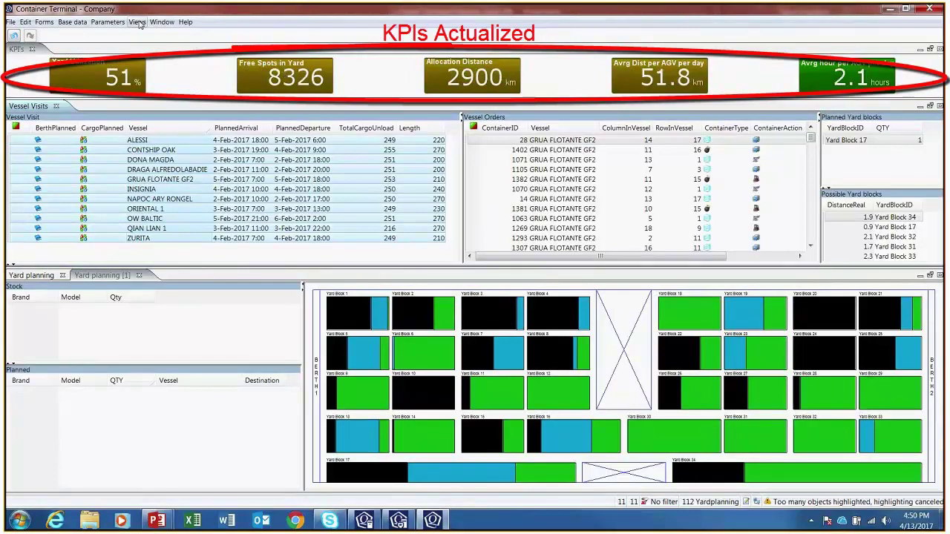
Switch to the Workforce planning view and compare the labor demand for the driver, foreman and crane operator skills.
click(138, 22)
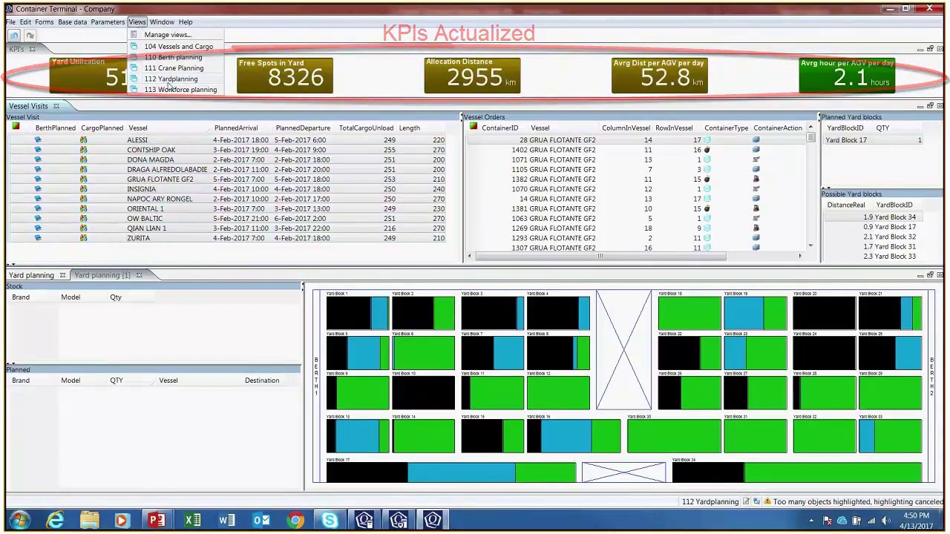
click(174, 89)
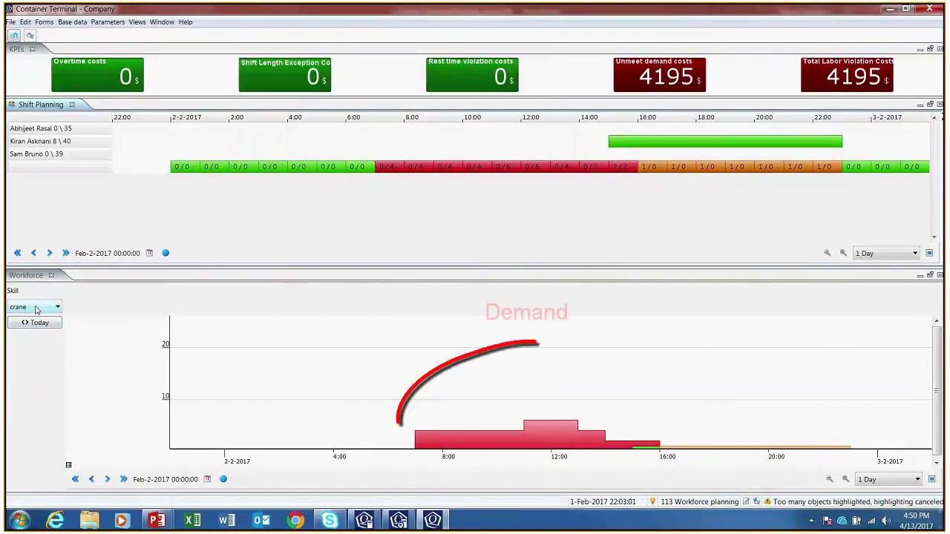
click(36, 308)
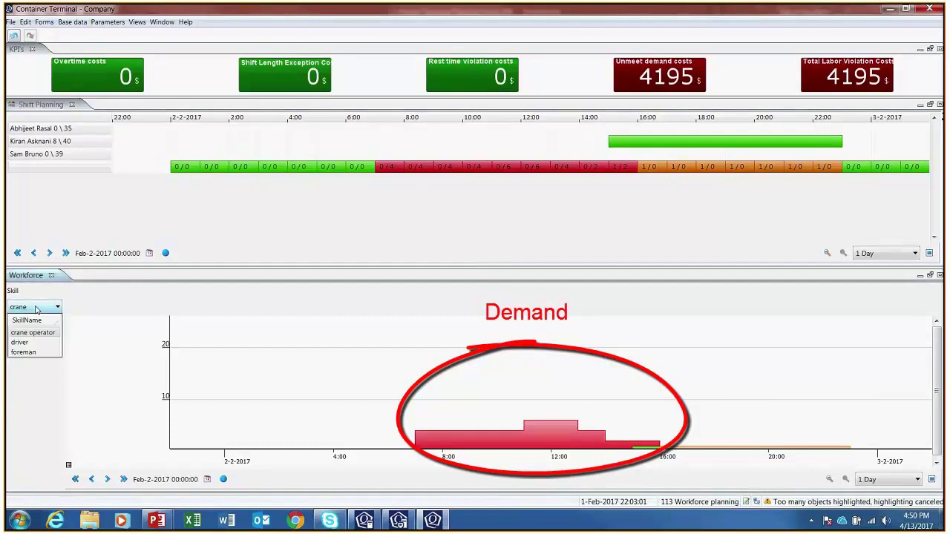
click(23, 352)
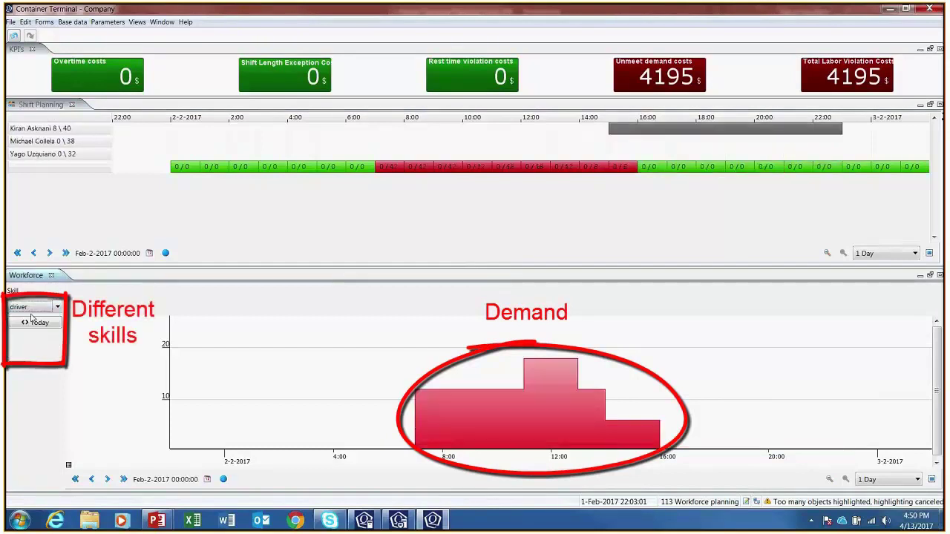
click(46, 308)
click(28, 356)
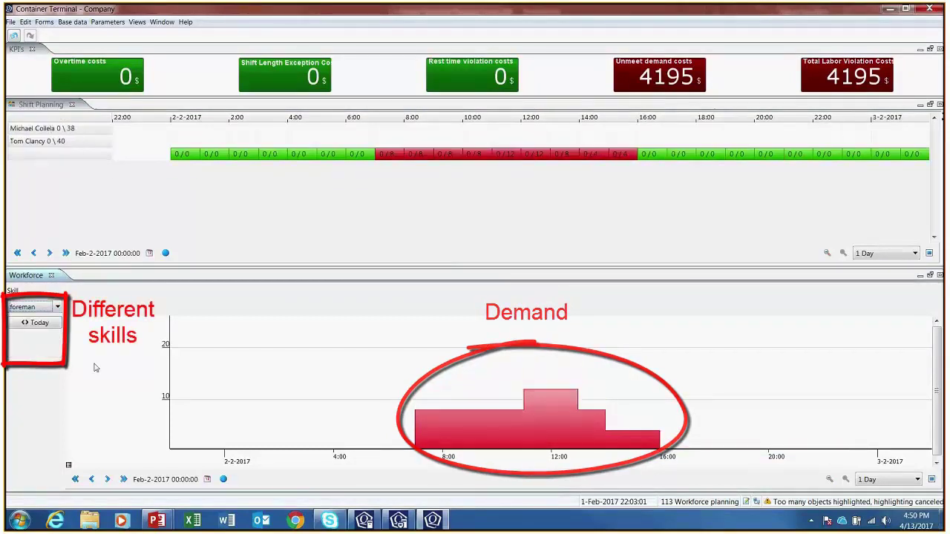
click(37, 307)
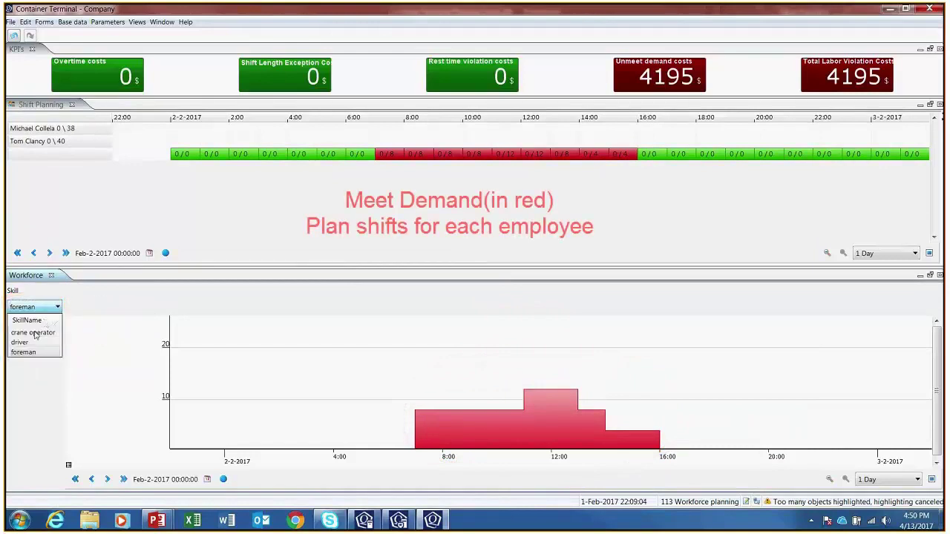
click(34, 334)
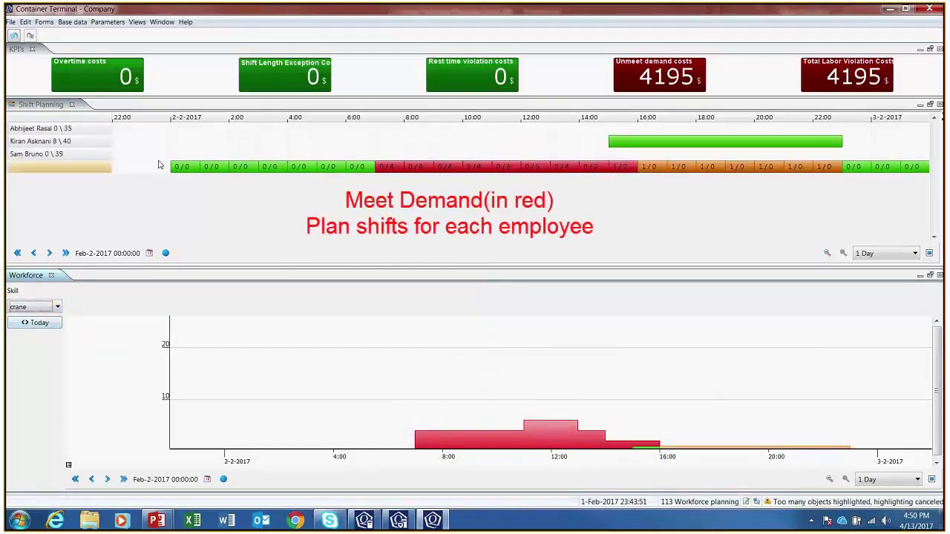
Create a Day shift for the first listed crane operator, starting 2 Feb 2017 at 12:00 with a duration of 8:00.
right_click(524, 131)
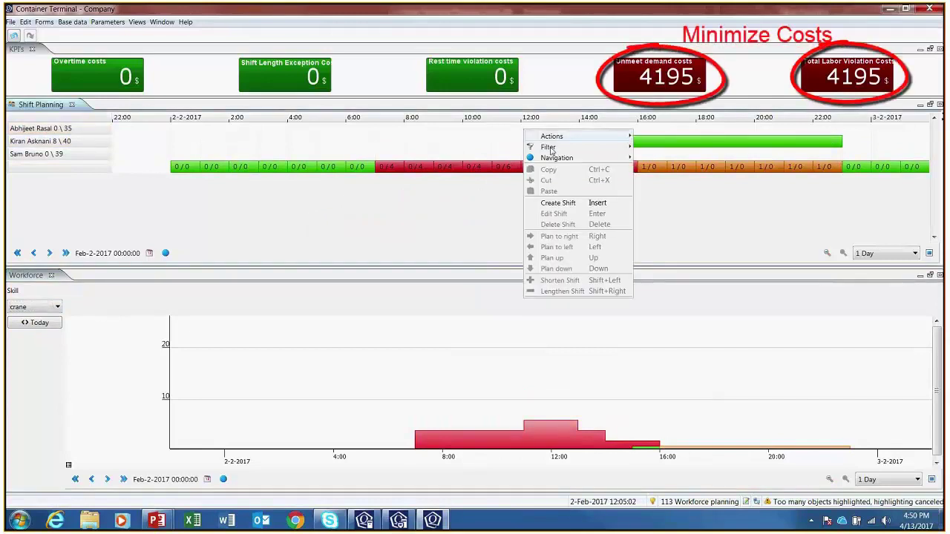
click(564, 203)
click(294, 258)
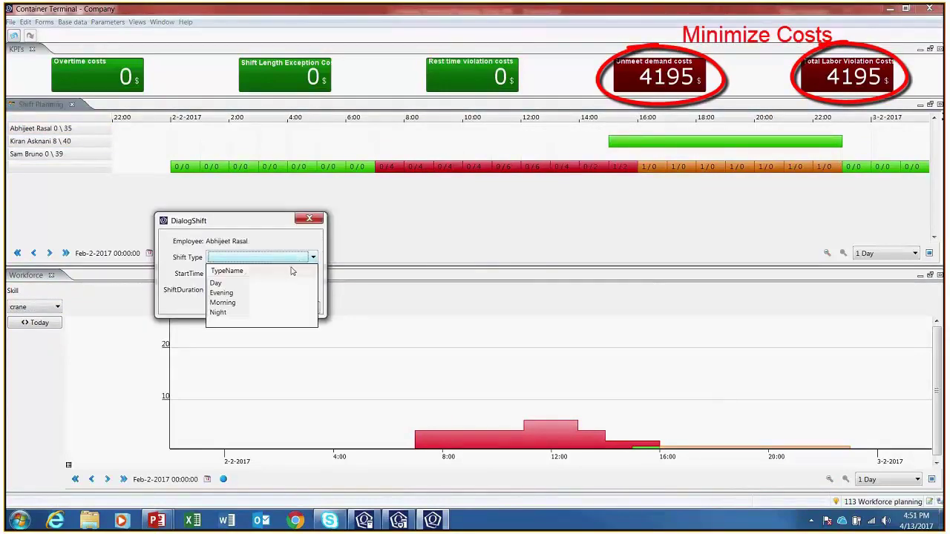
click(236, 284)
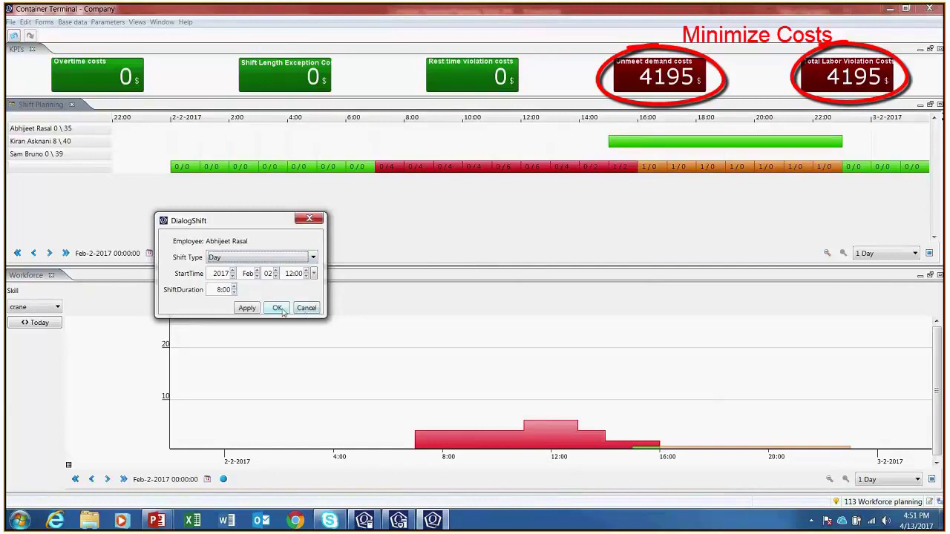
click(277, 308)
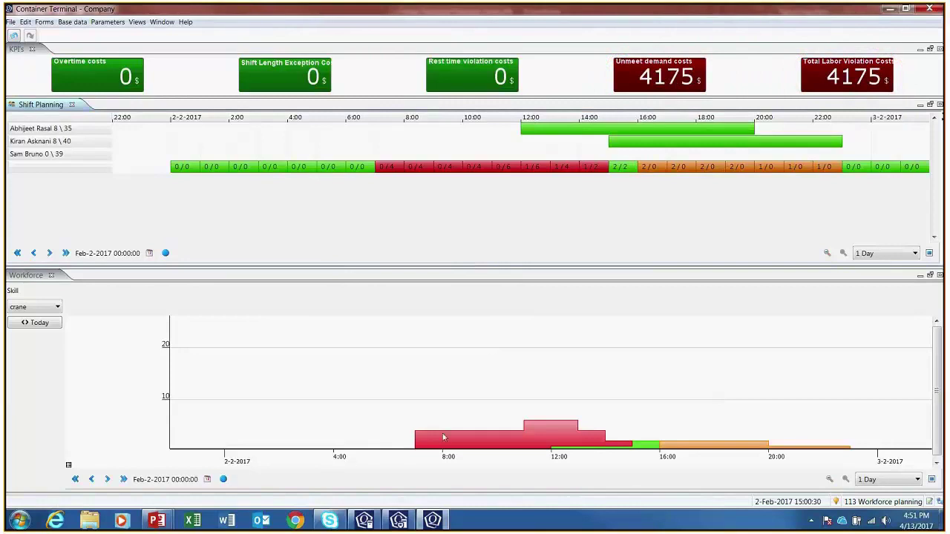
Check the workforce demand for the driver skill and switch to the Berth planning view.
click(42, 308)
click(23, 343)
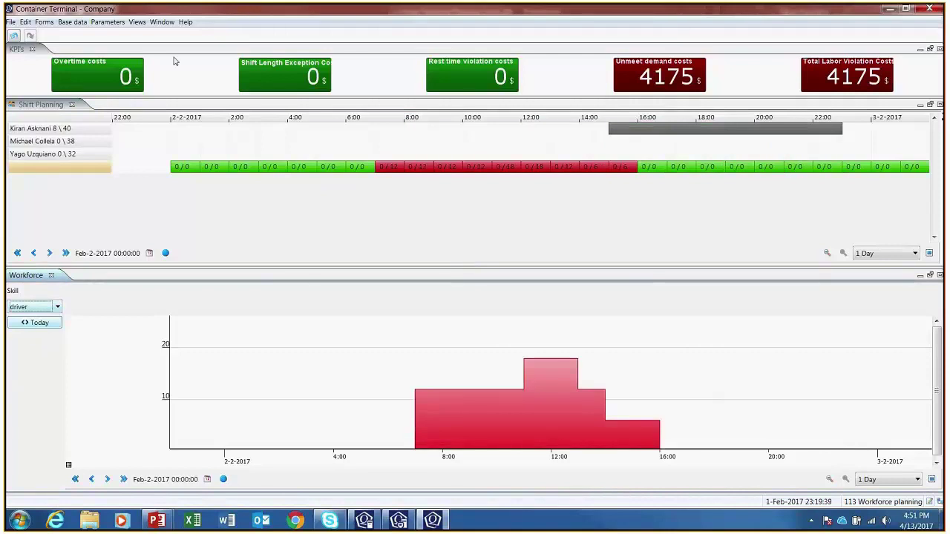
click(137, 22)
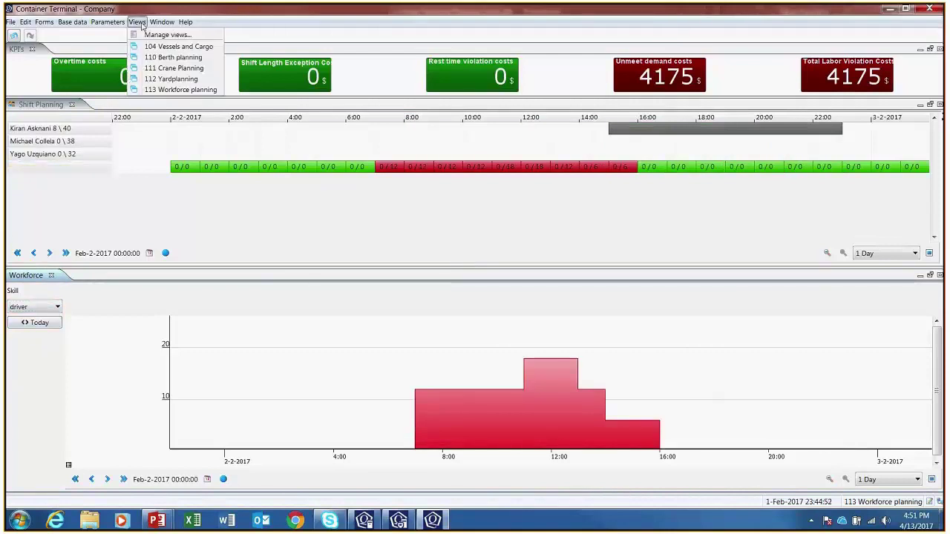
click(171, 57)
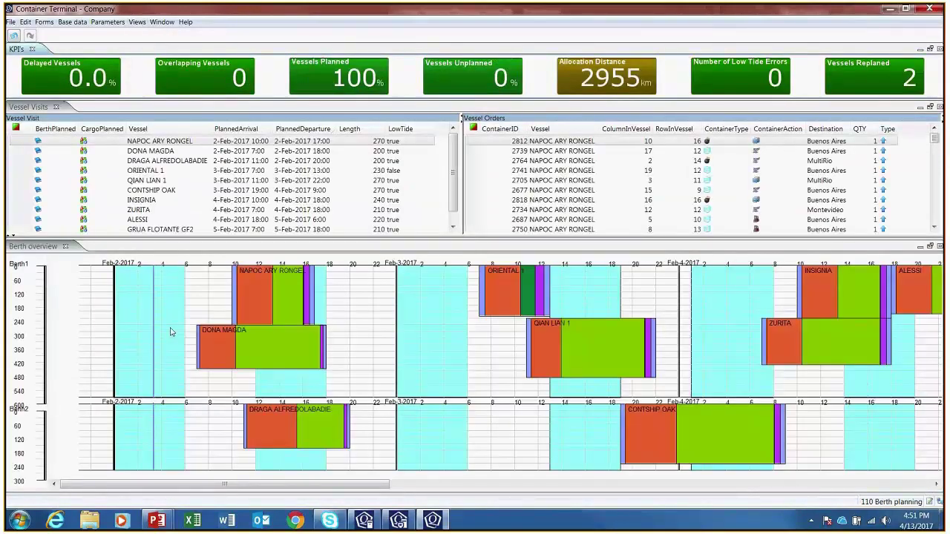
Edit DONA MAGDA's vessel visit, setting its ETA to 2 Feb 2017 10:00.
right_click(261, 349)
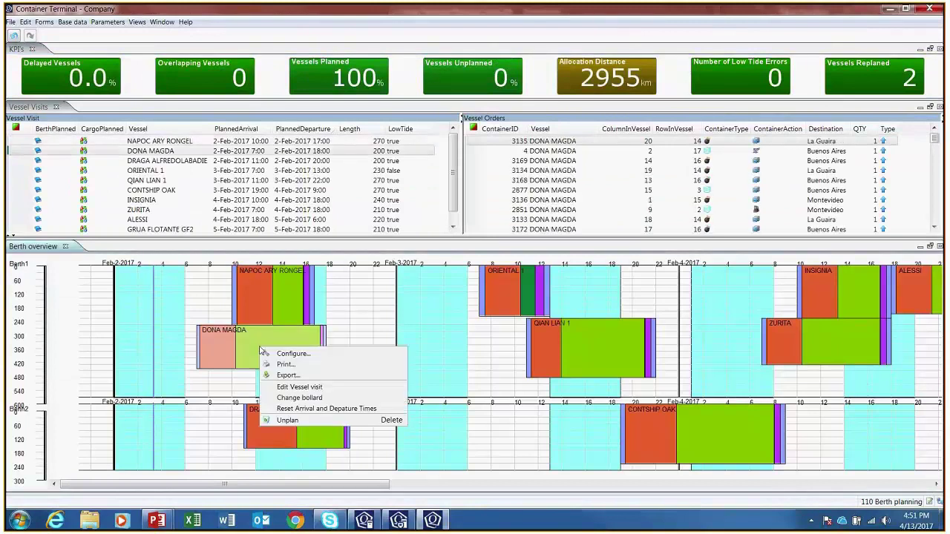
click(293, 387)
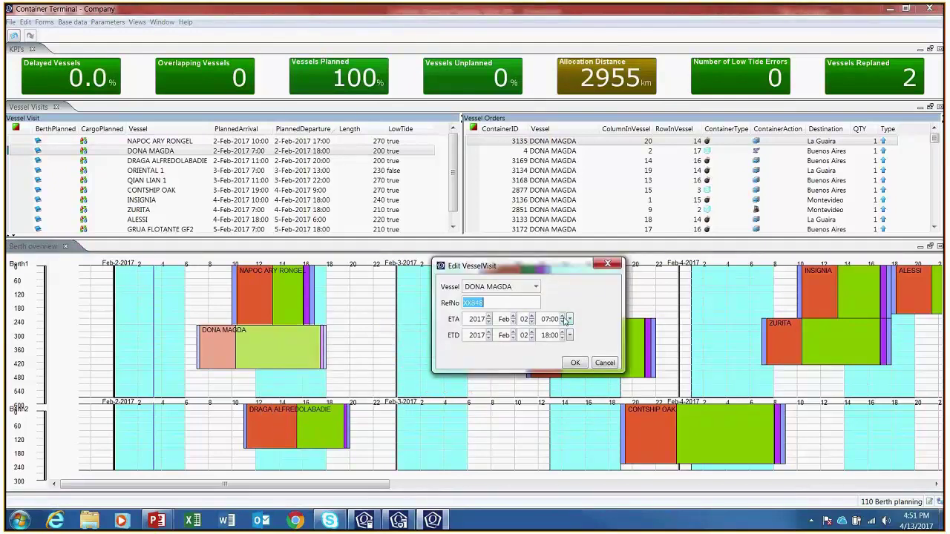
click(575, 362)
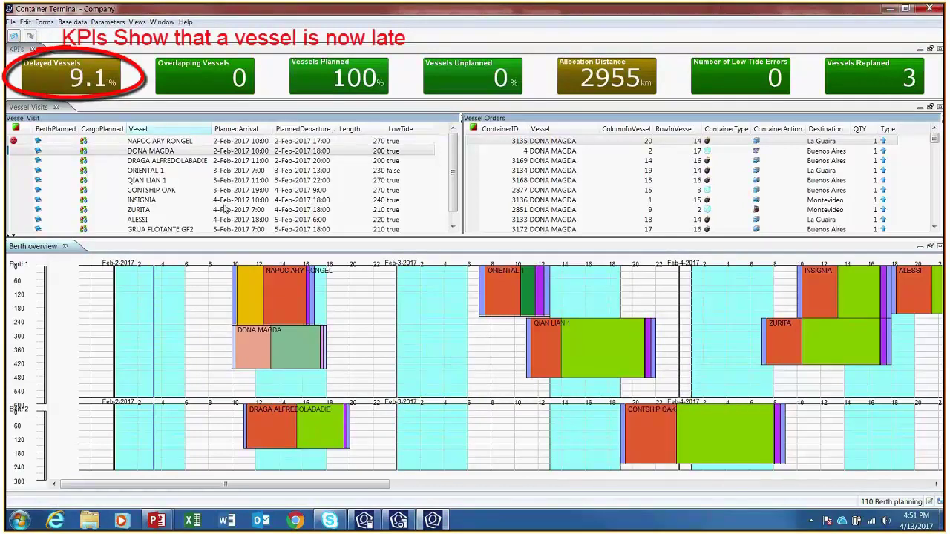
Switch to the Crane Planning view and open Crane 1's calendar for editing.
click(138, 23)
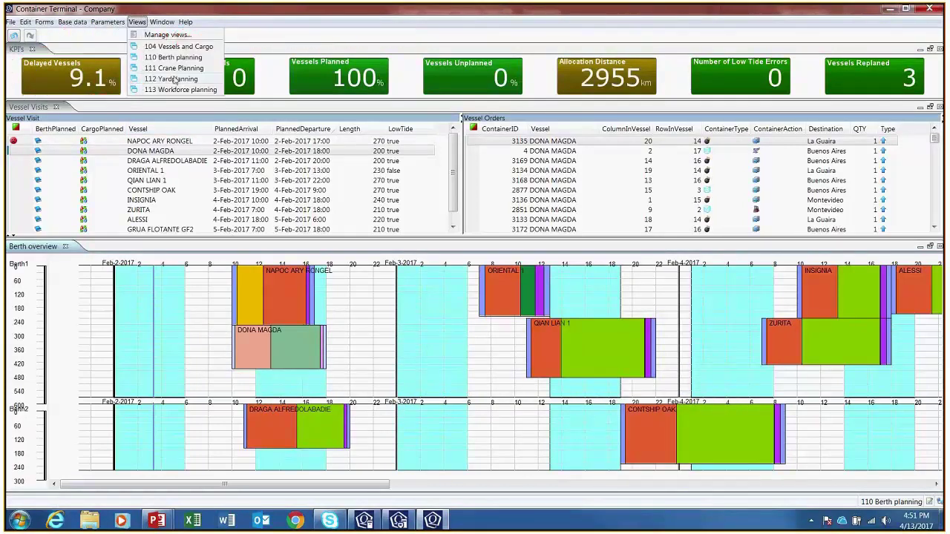
click(175, 69)
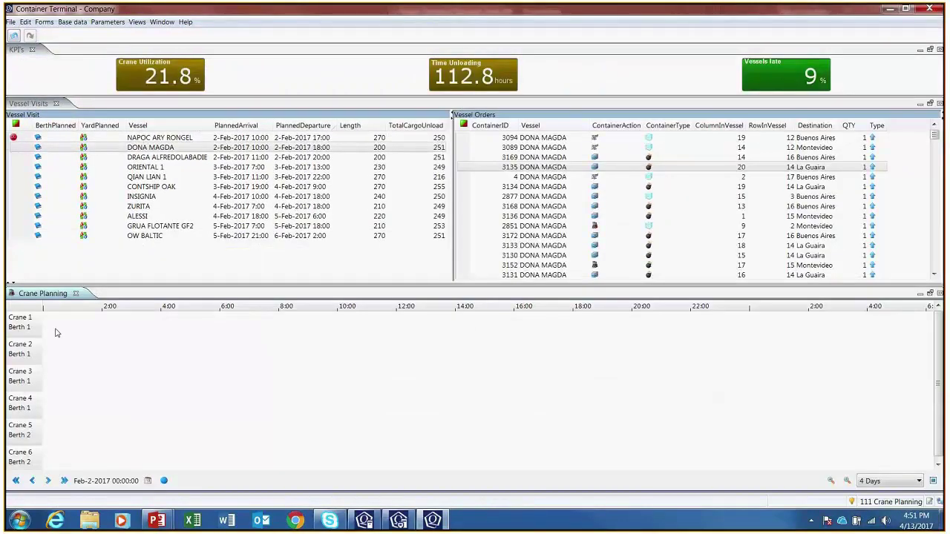
double_click(54, 333)
Start a new interval in Crane 1's calendar on 2 Feb 2017, running from 08:17 to 16:17.
right_click(607, 167)
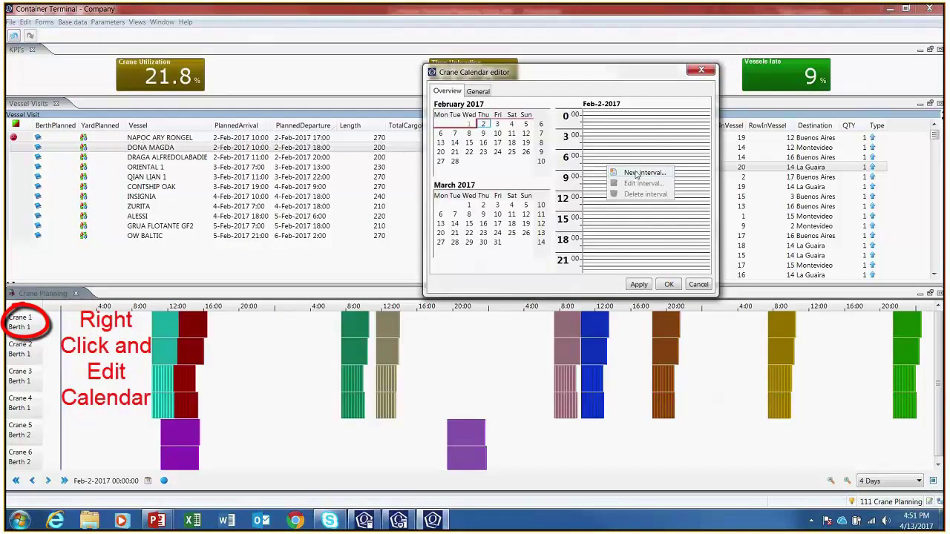
click(636, 173)
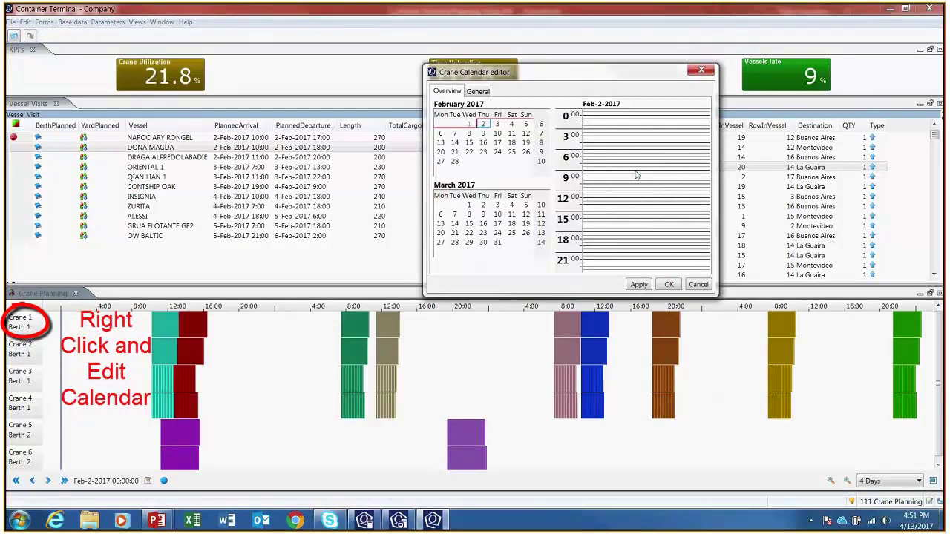
click(481, 149)
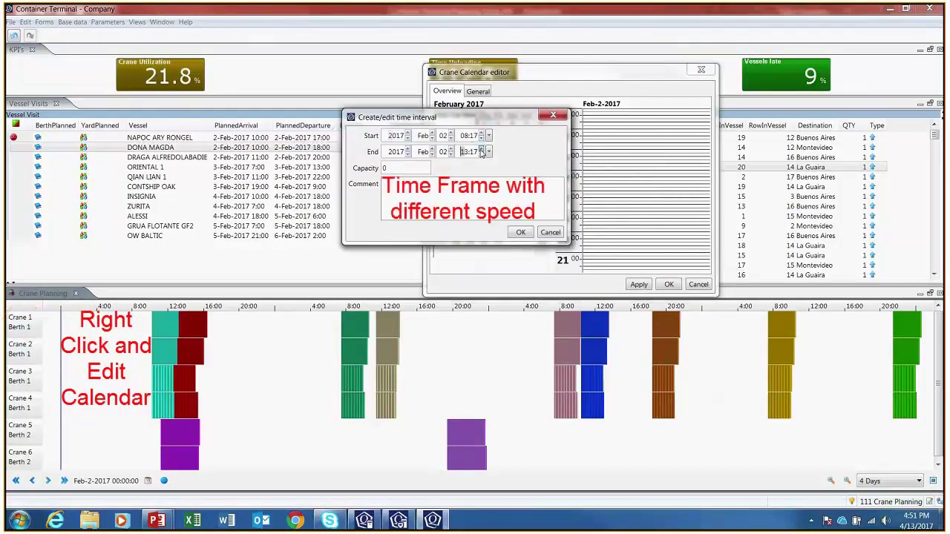
click(481, 149)
click(481, 149)
click(481, 149)
click(481, 149)
click(481, 149)
click(481, 149)
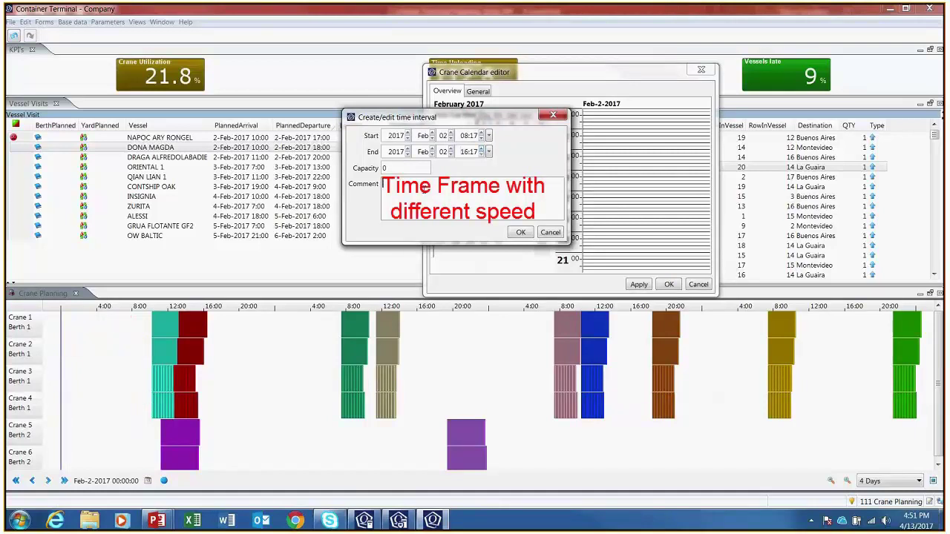
Add the comment "maintainance" to the Crane 1 interval and save the interval.
click(423, 190)
text(maintai)
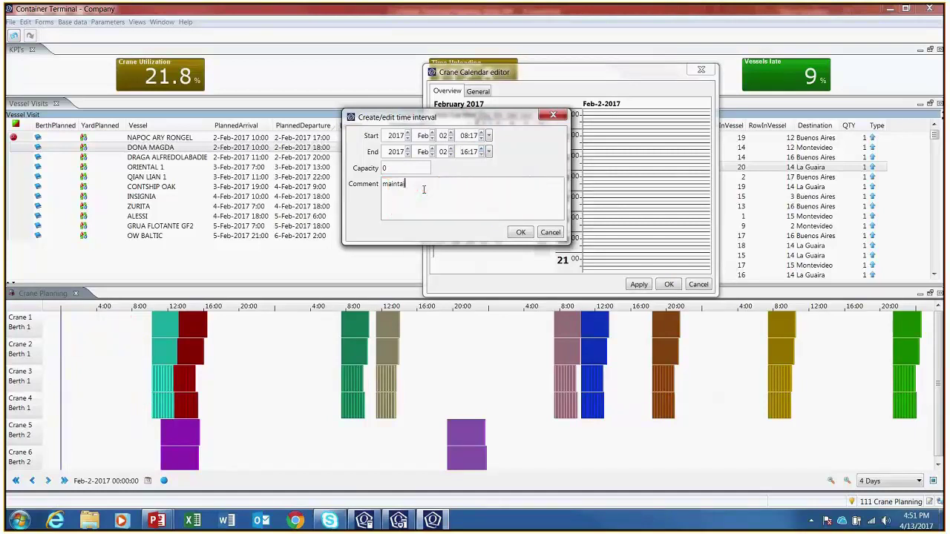
text(nance)
click(519, 233)
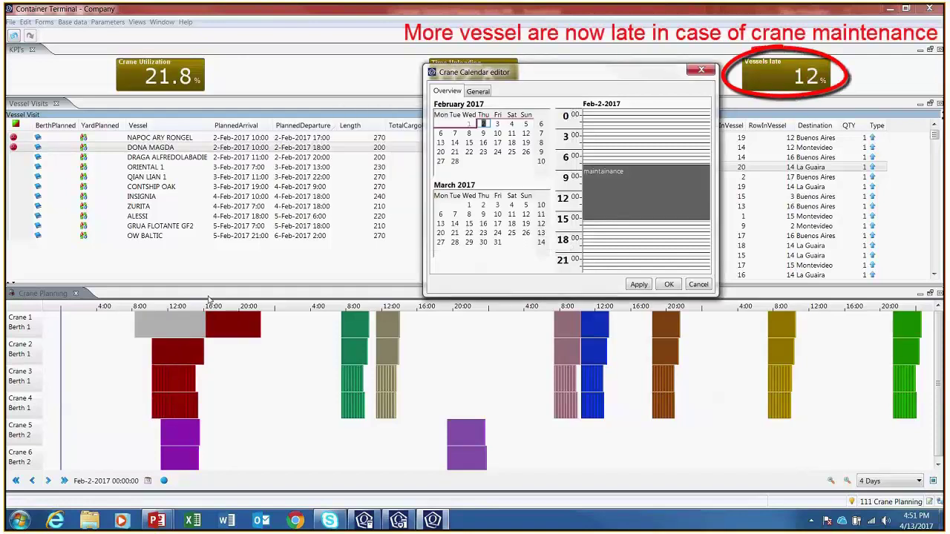